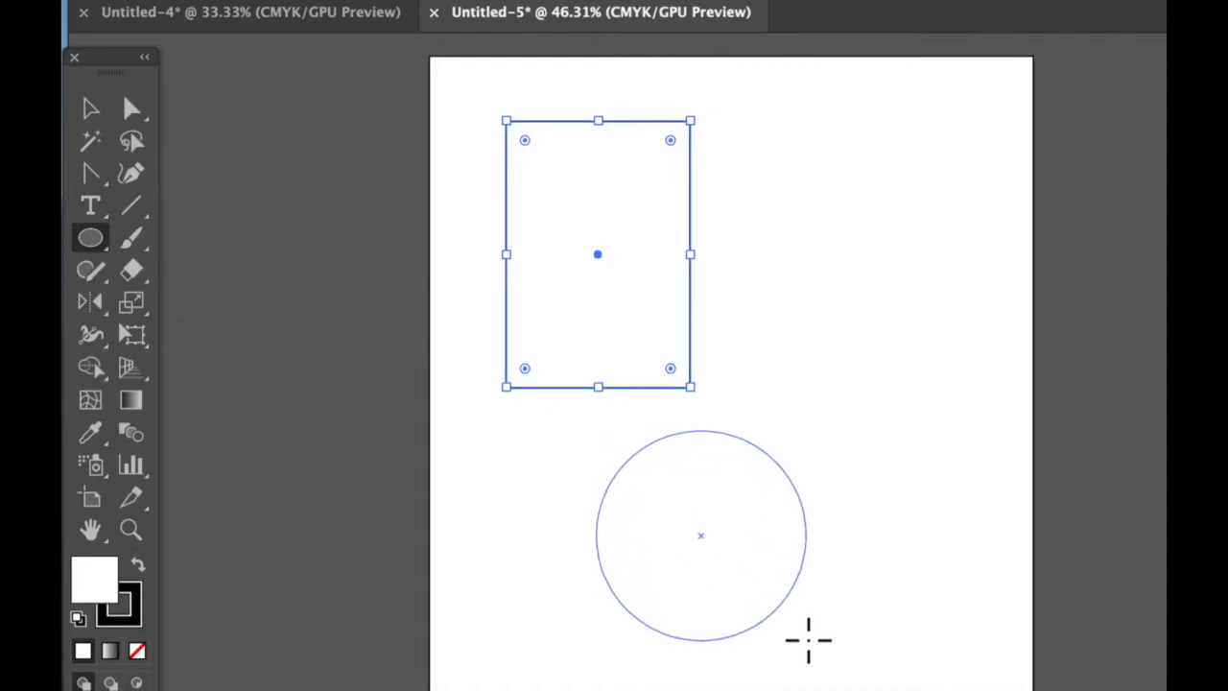
Draw a five-pointed star above the circle, move it clear of the rectangle toward the artboard's upper right, and deselect it.
click(92, 238)
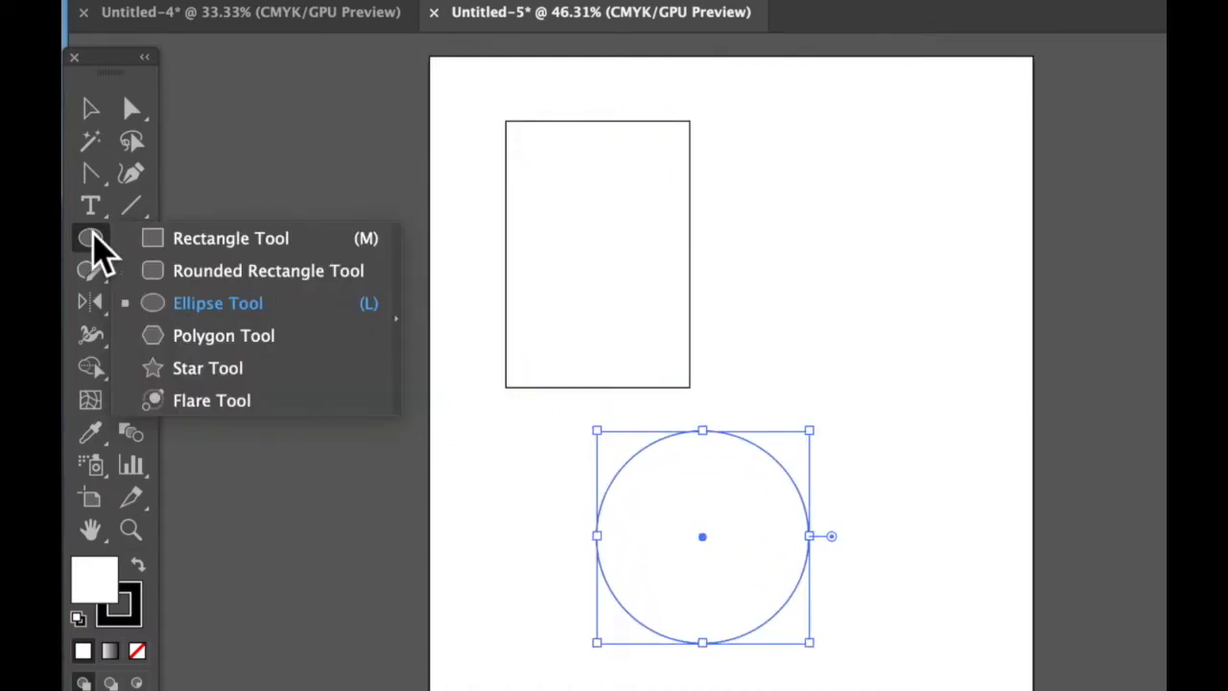
click(186, 368)
drag(795, 342, 829, 245)
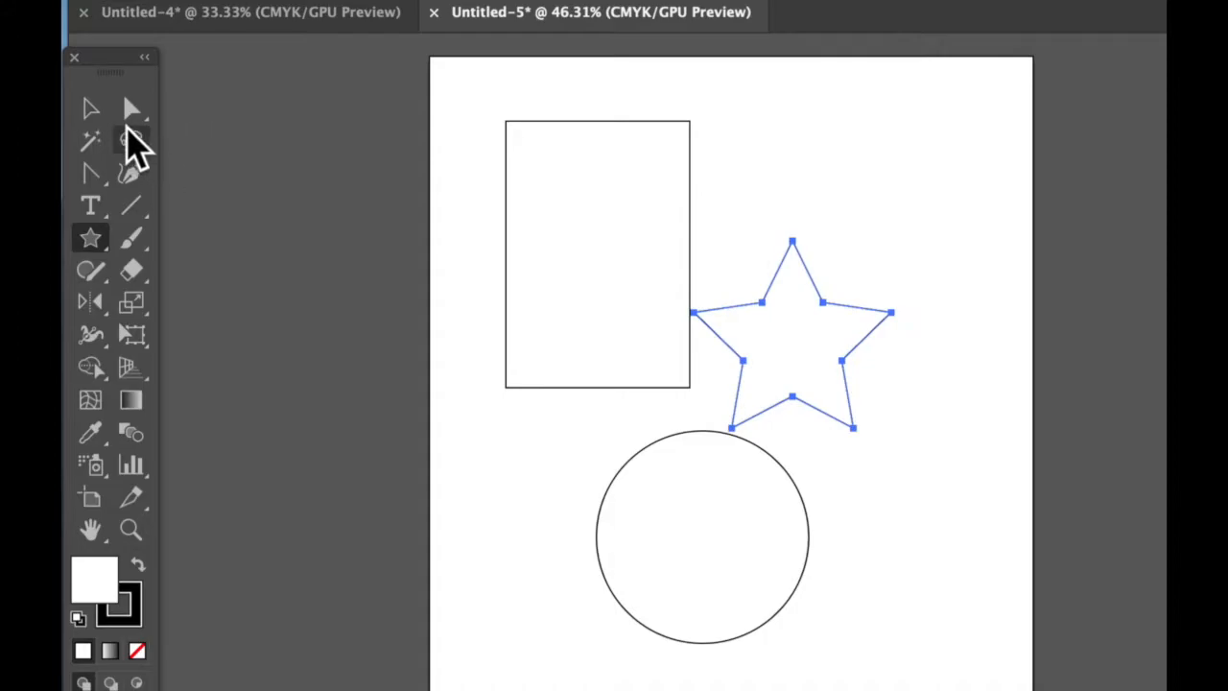
click(90, 108)
drag(744, 308, 807, 199)
click(562, 460)
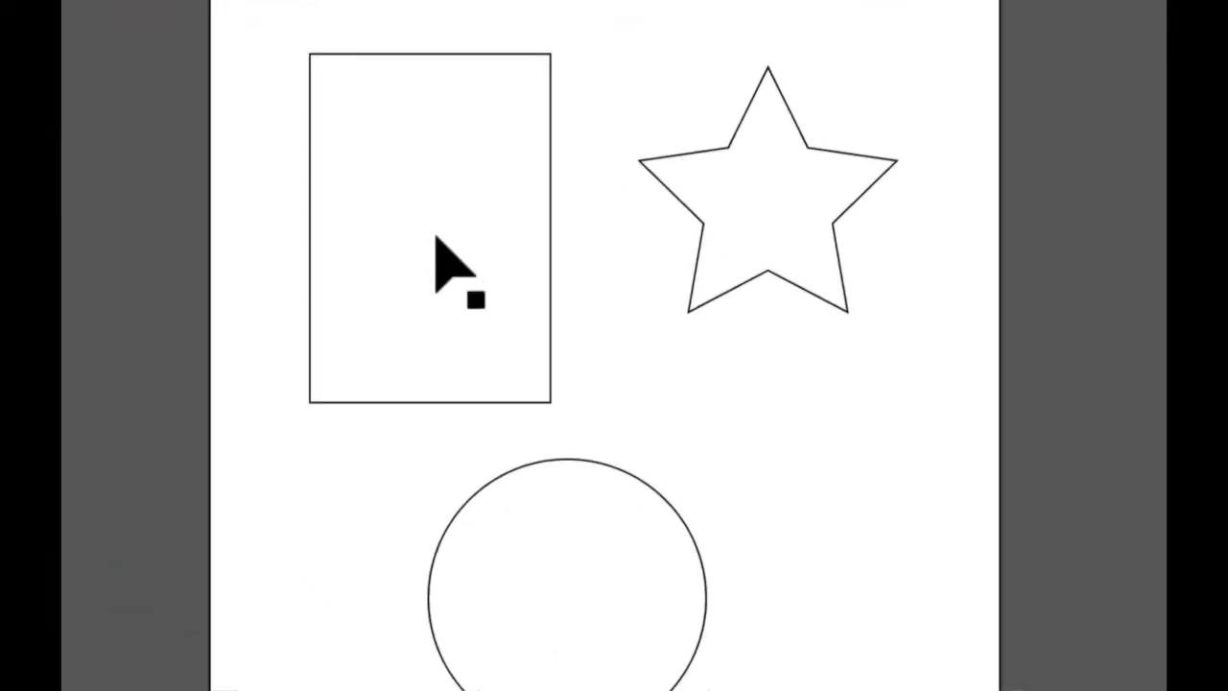
Move the rectangle partly off the artboard's left edge and back to its place beside the star.
drag(406, 212, 294, 226)
drag(173, 244, 170, 257)
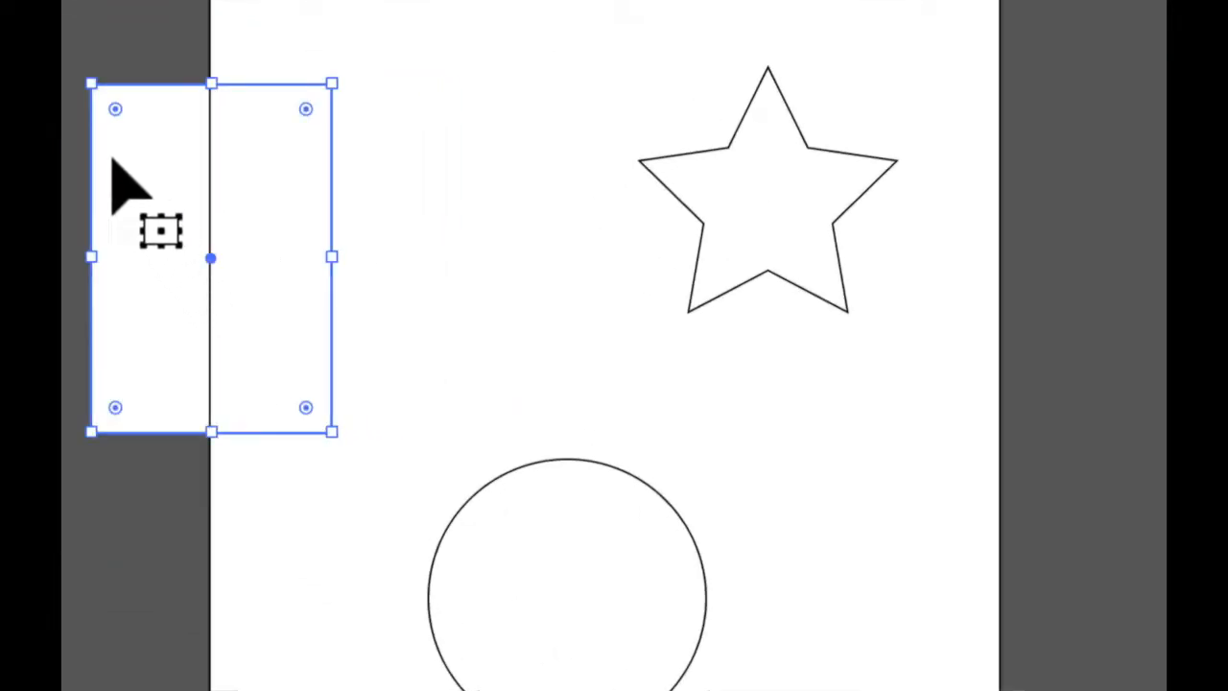
drag(278, 221, 373, 164)
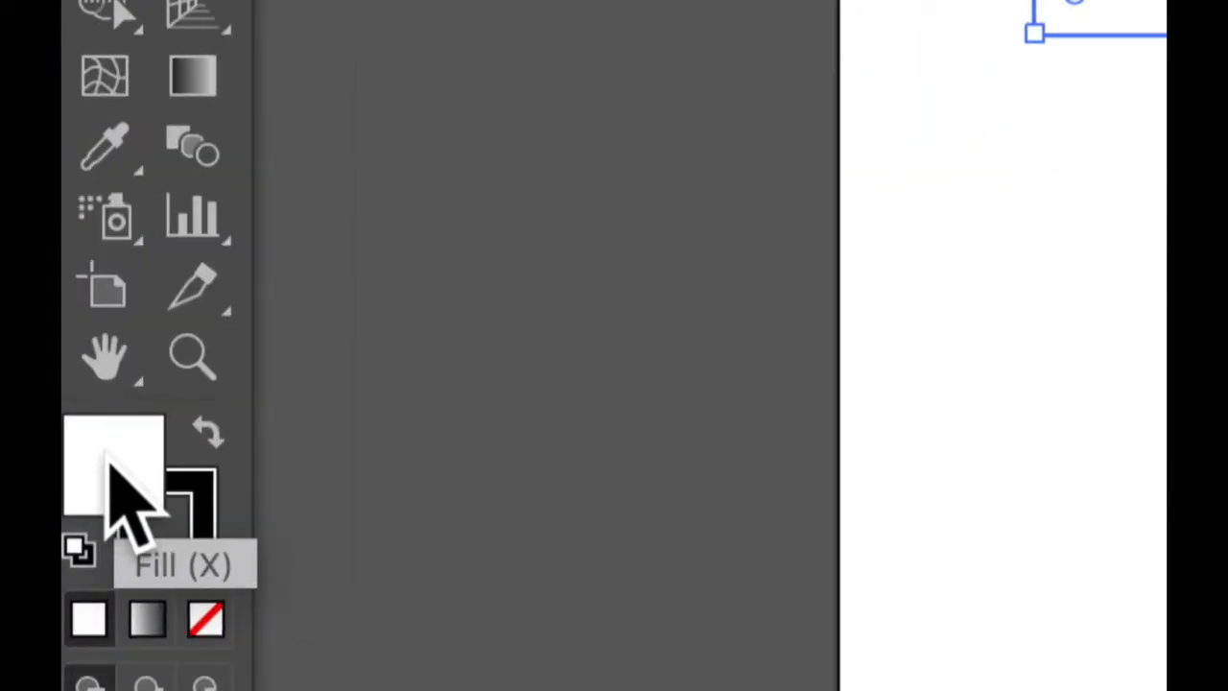
Open the Color Picker for the rectangle's fill and set the hue to a blue of 232°.
double_click(112, 463)
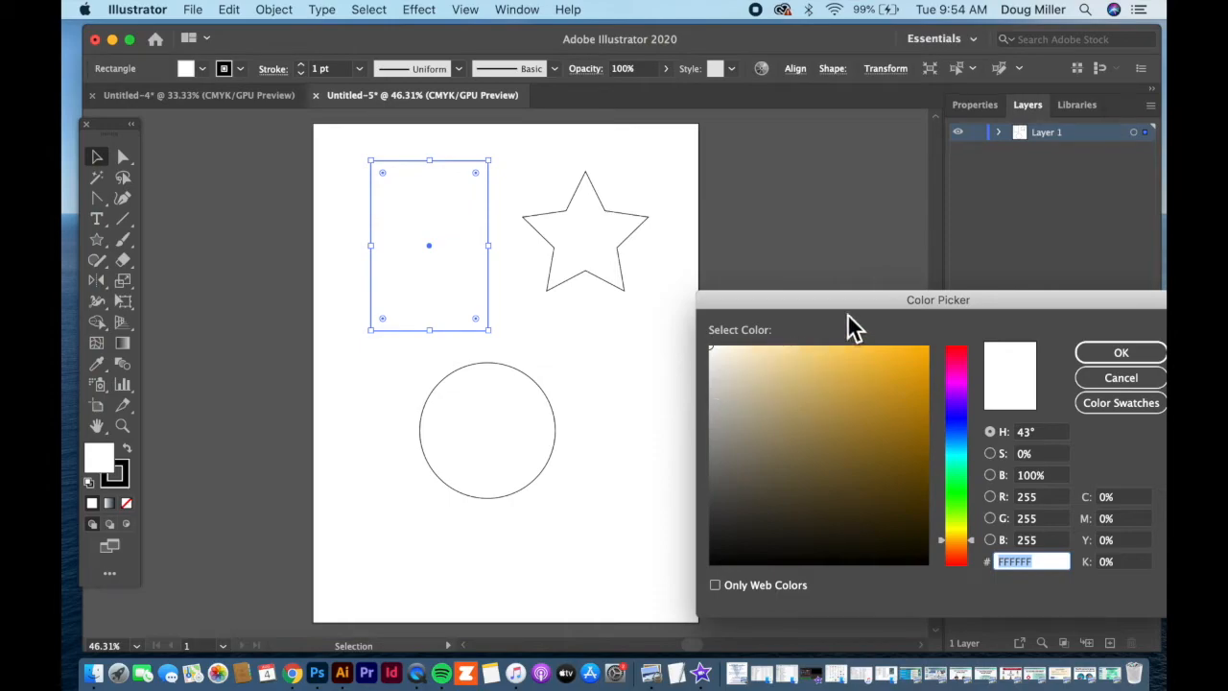
drag(858, 314, 372, 266)
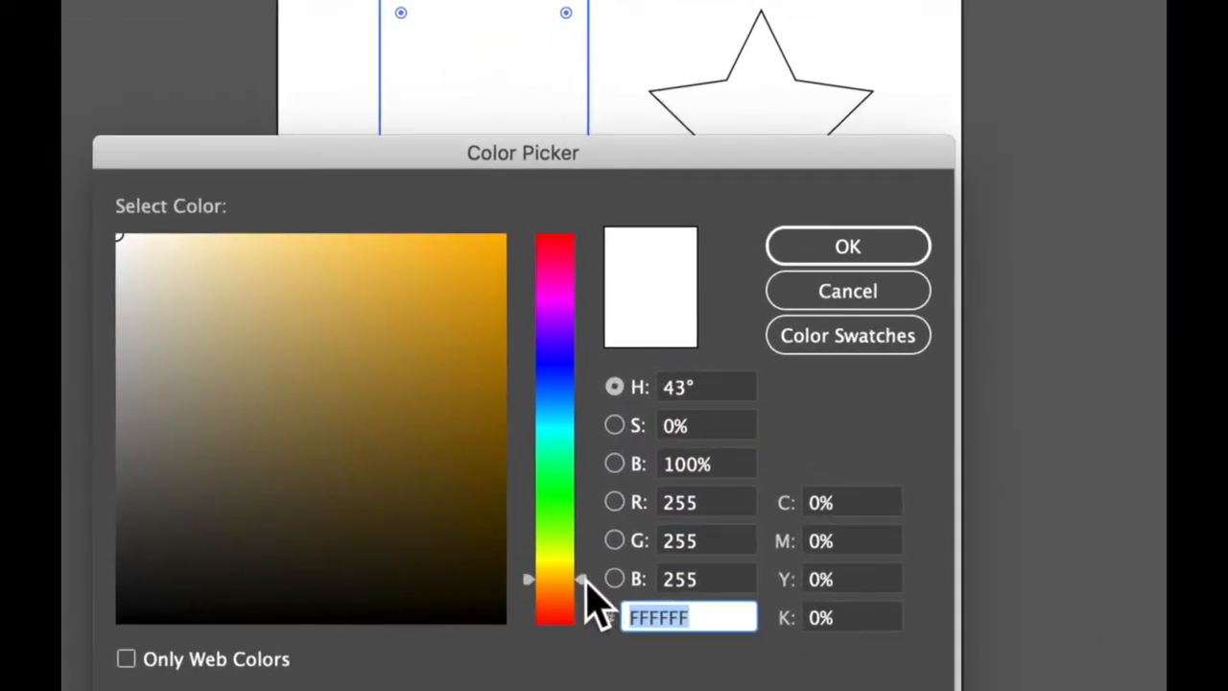
drag(582, 559, 567, 372)
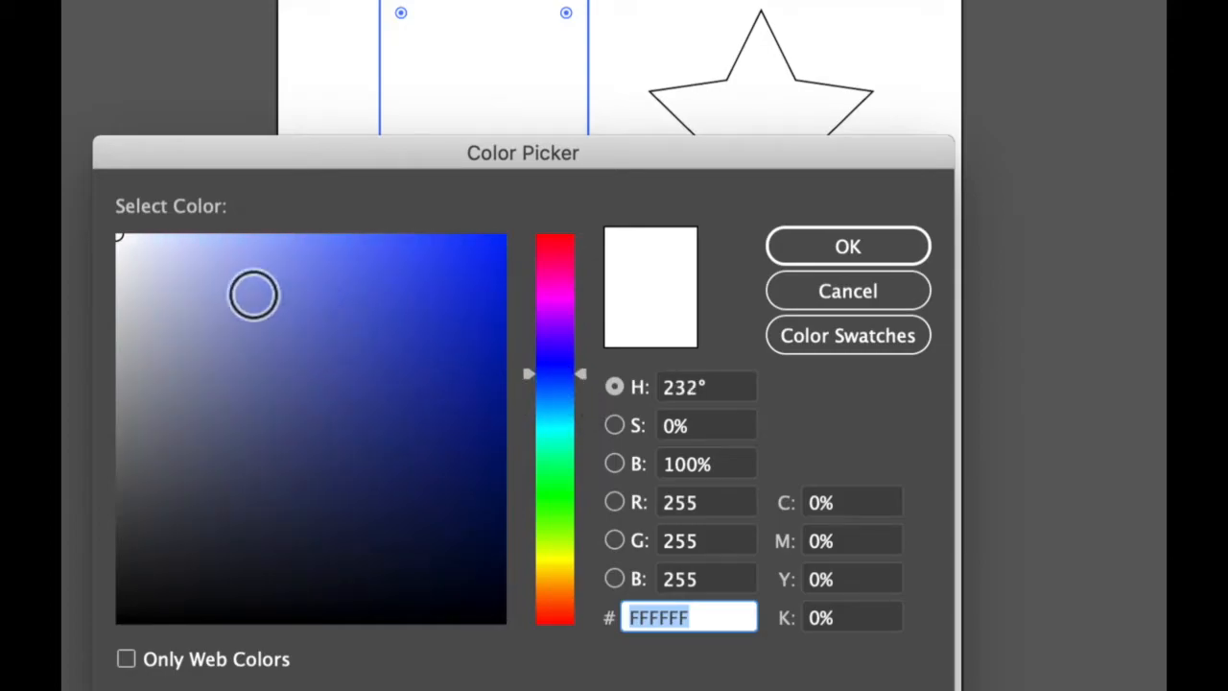
Try light, dark and saturated blues, apply the muted blue 6A73AA as the rectangle's fill, and deselect the shape.
click(185, 256)
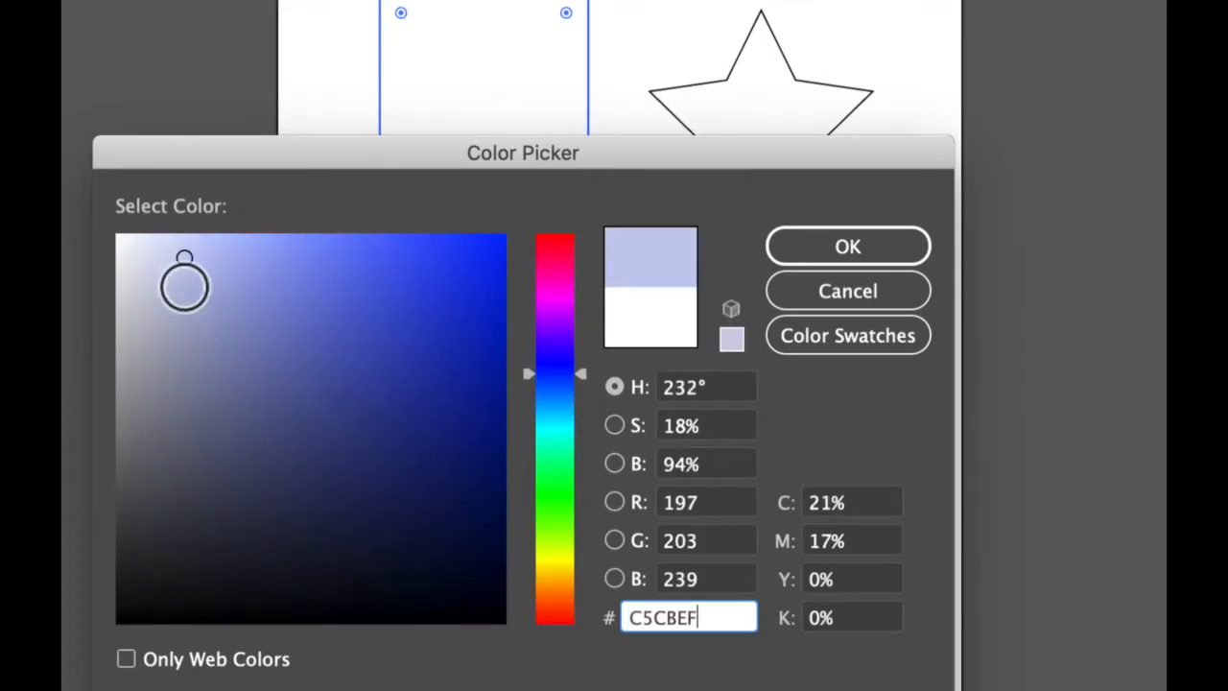
click(141, 574)
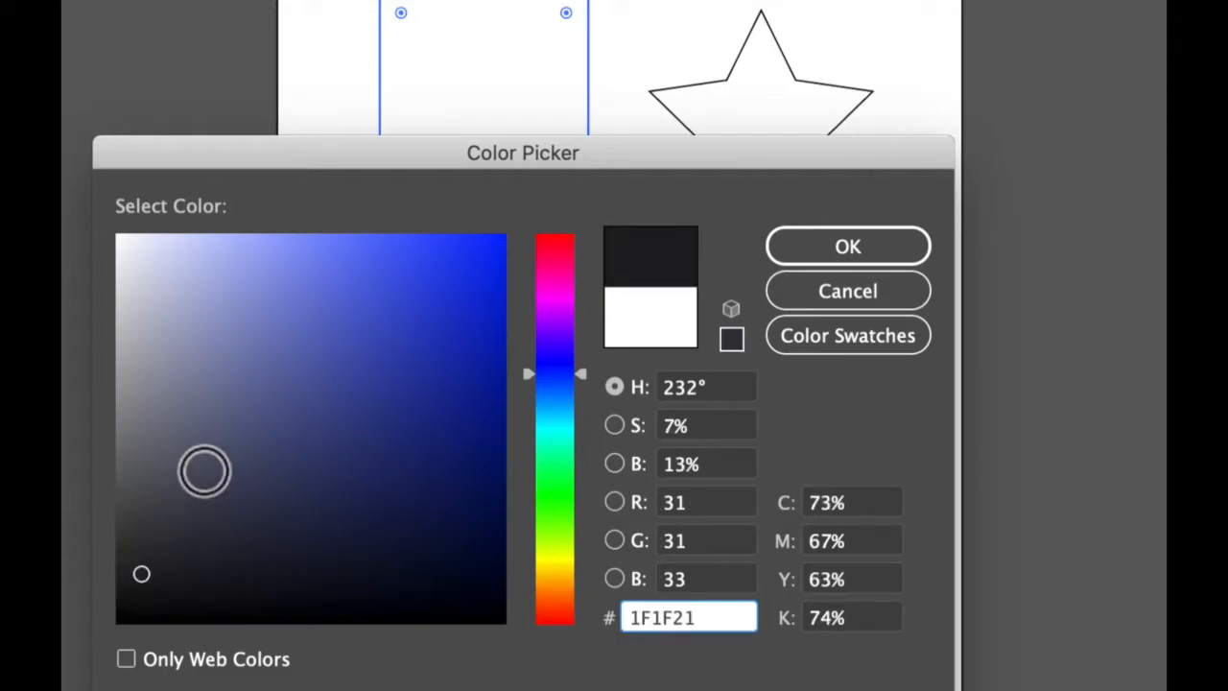
click(148, 546)
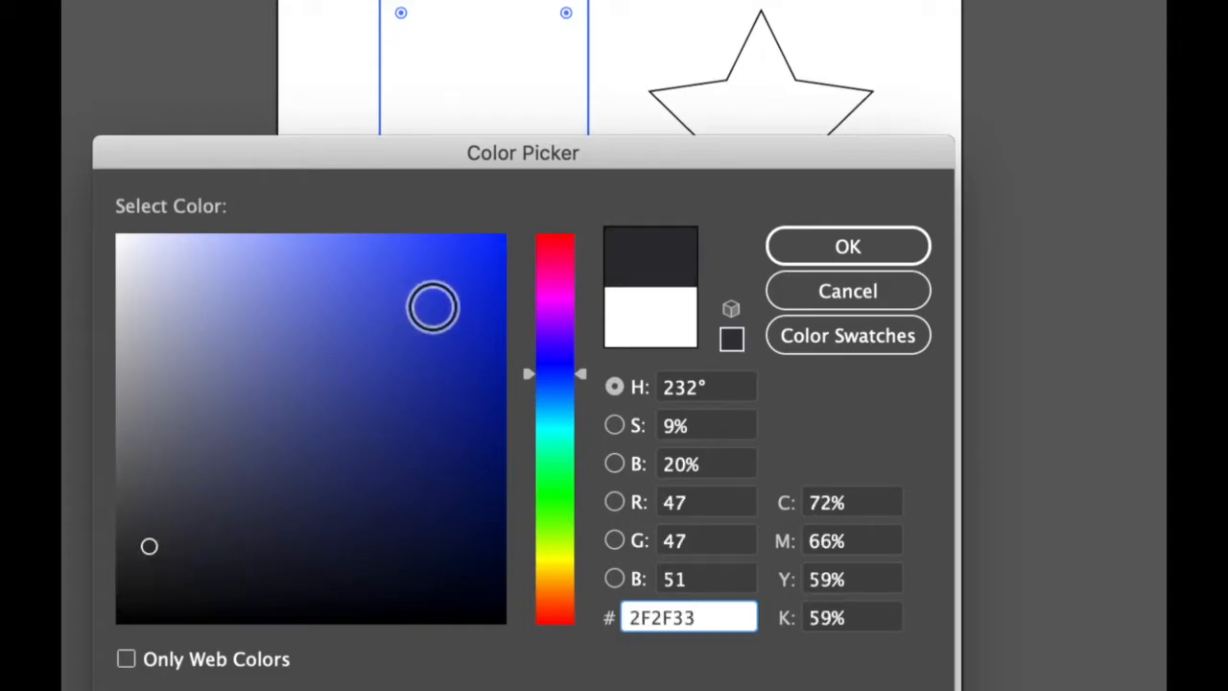
click(483, 257)
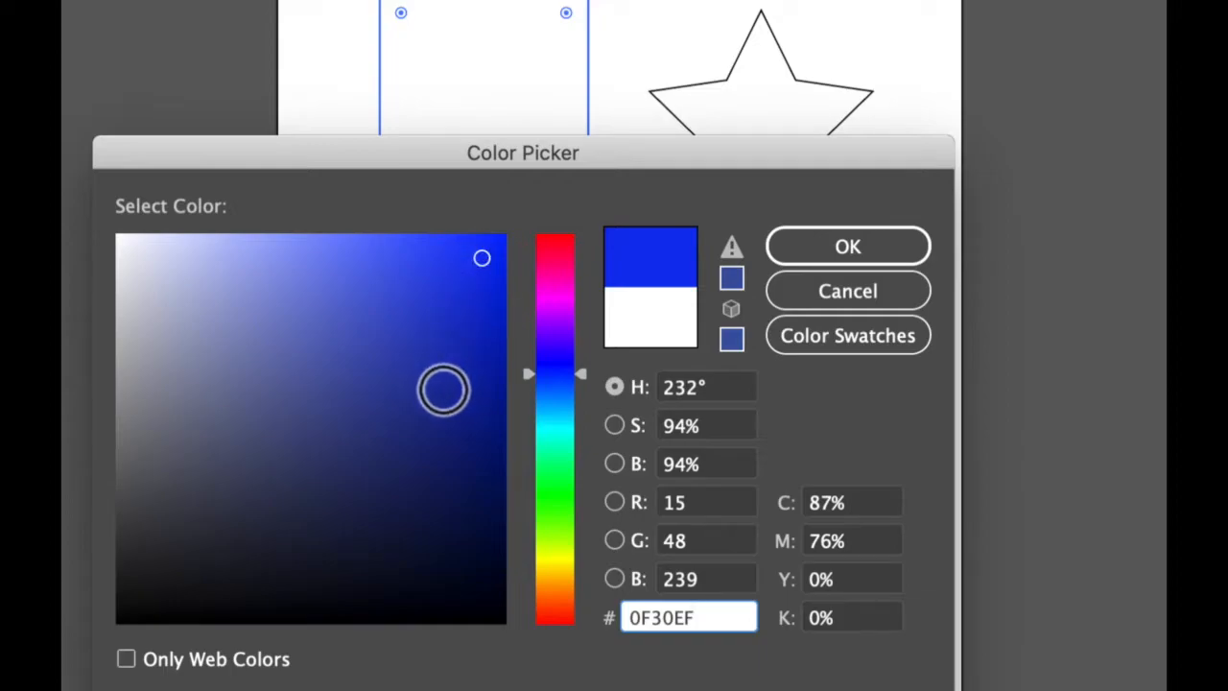
click(319, 299)
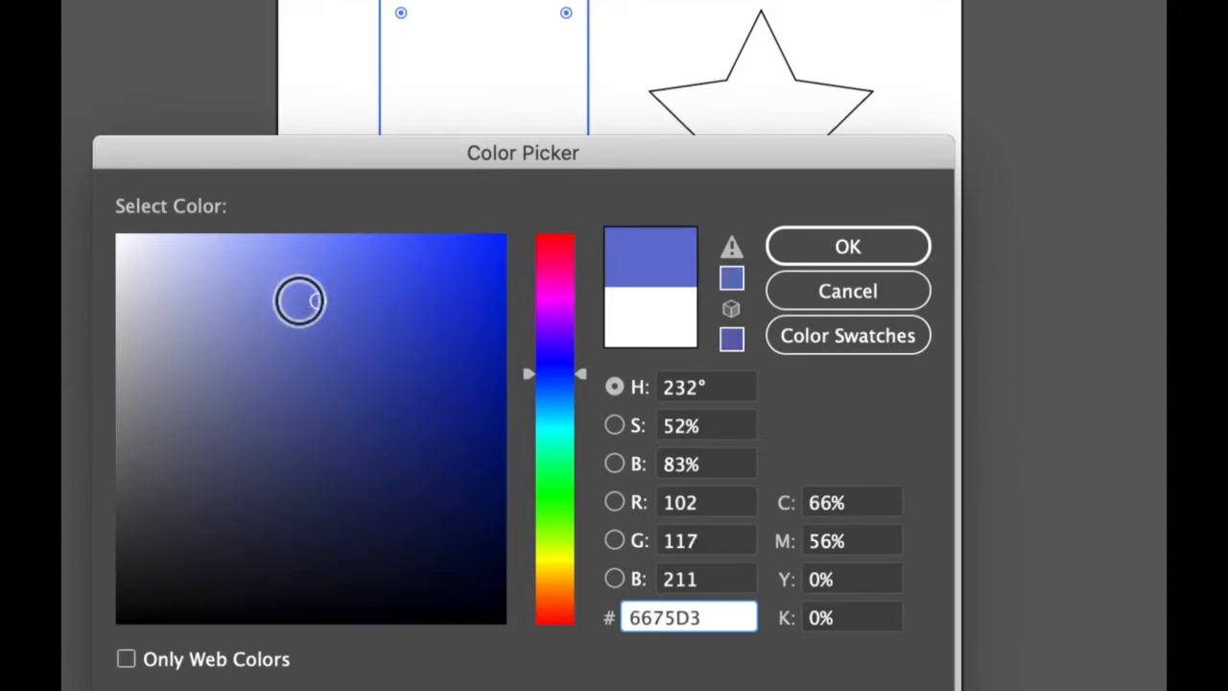
click(262, 363)
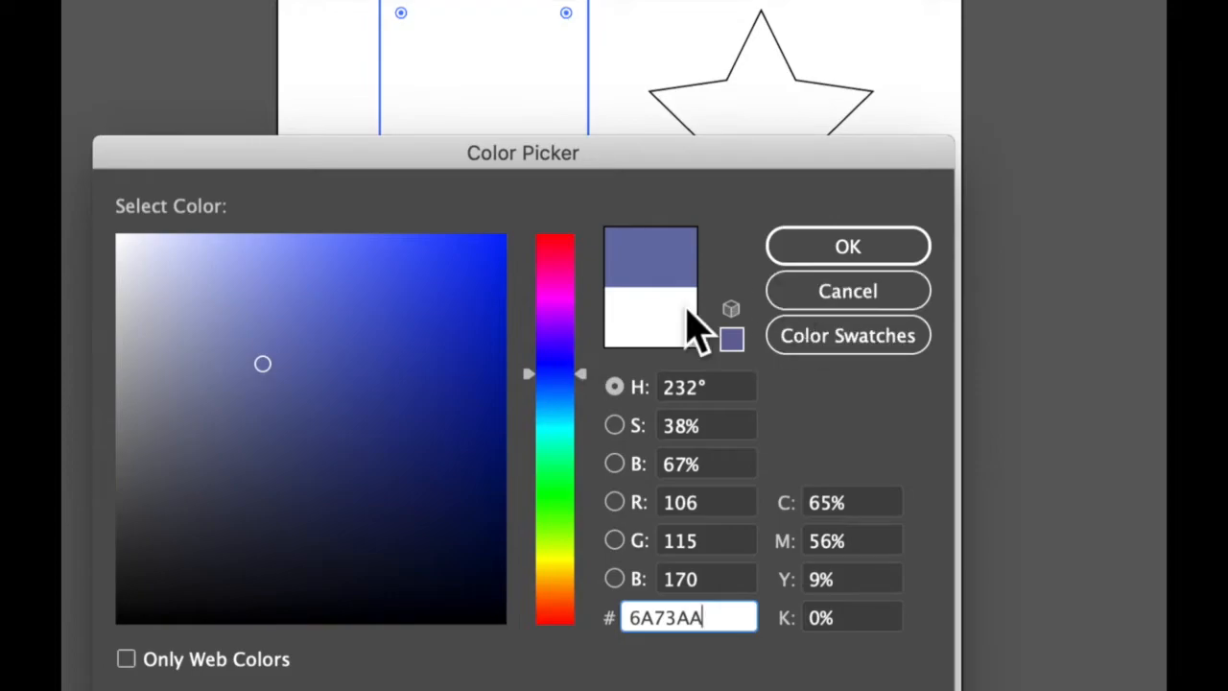
click(839, 247)
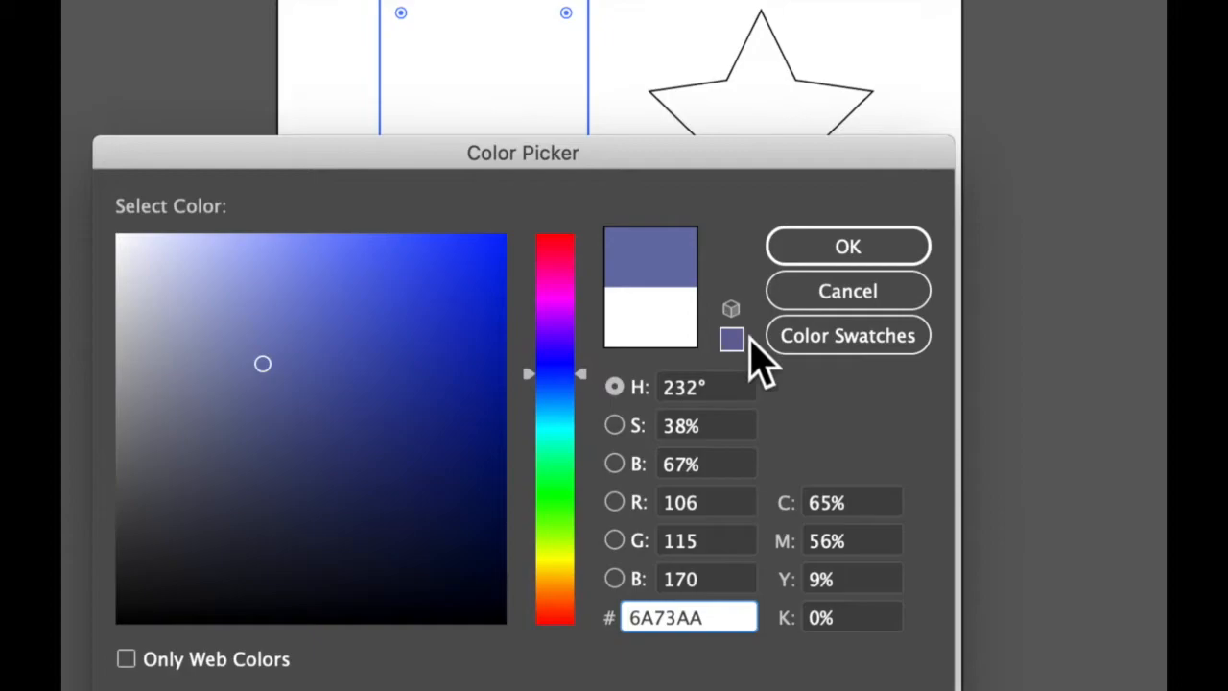
click(836, 257)
click(849, 250)
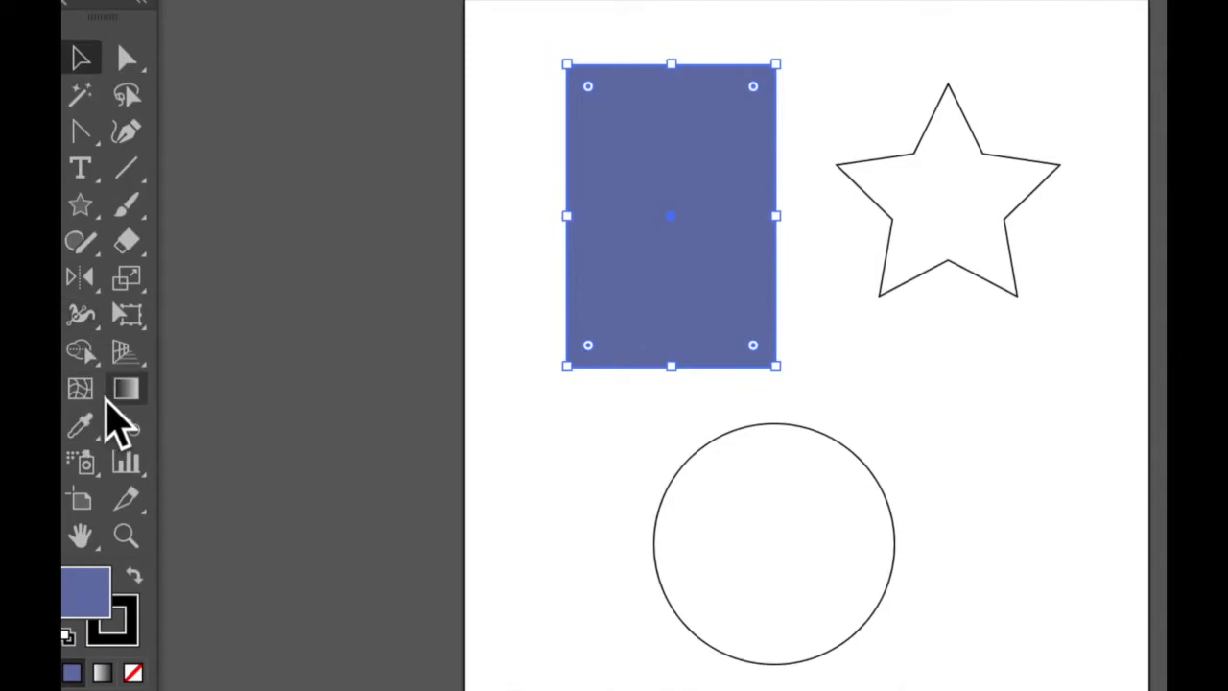
click(581, 422)
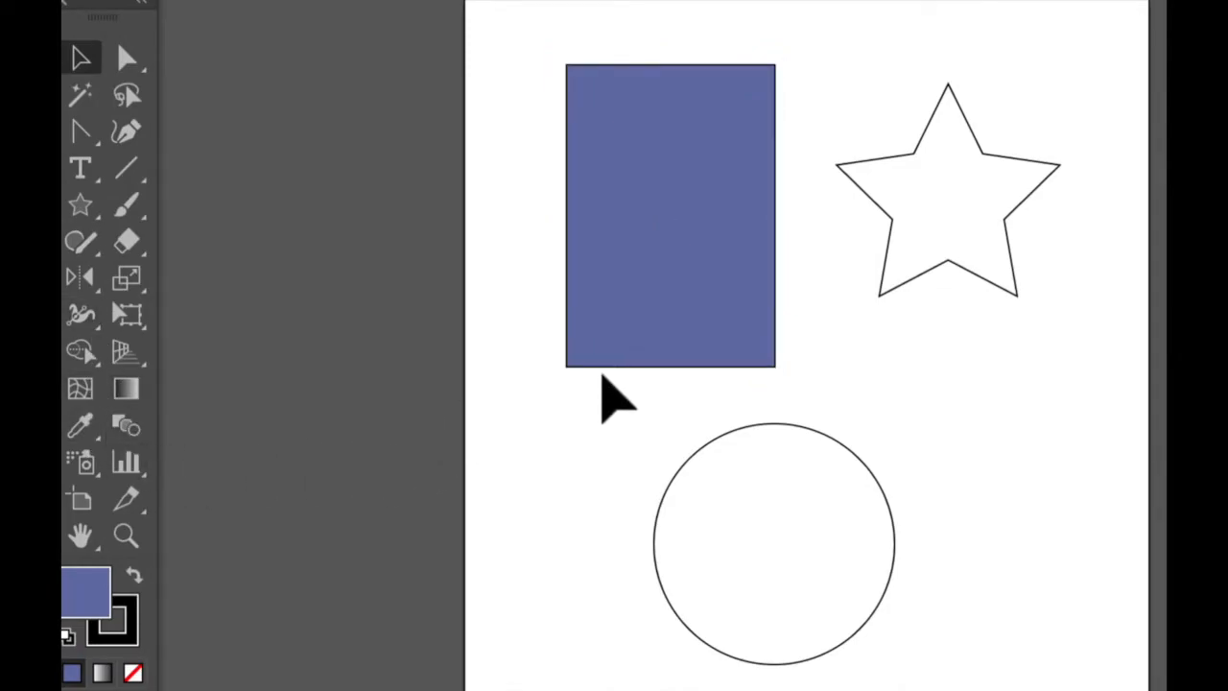
Select the rectangle and set its stroke weight to 7 pt.
click(596, 316)
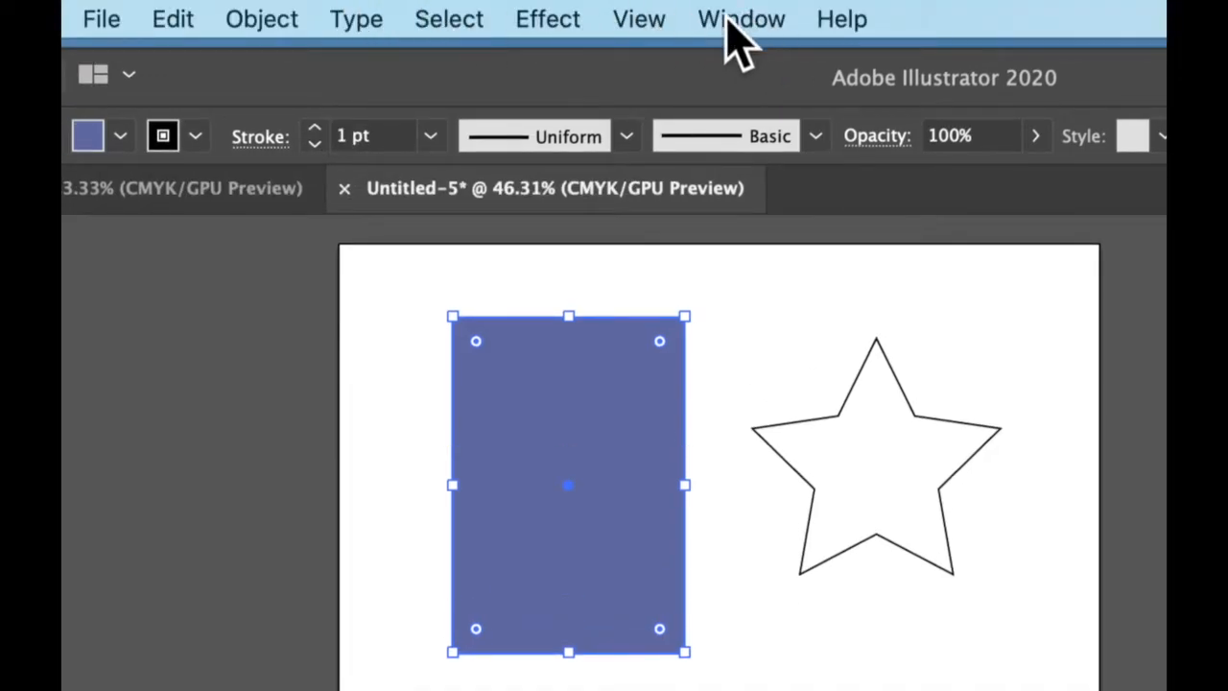
click(726, 18)
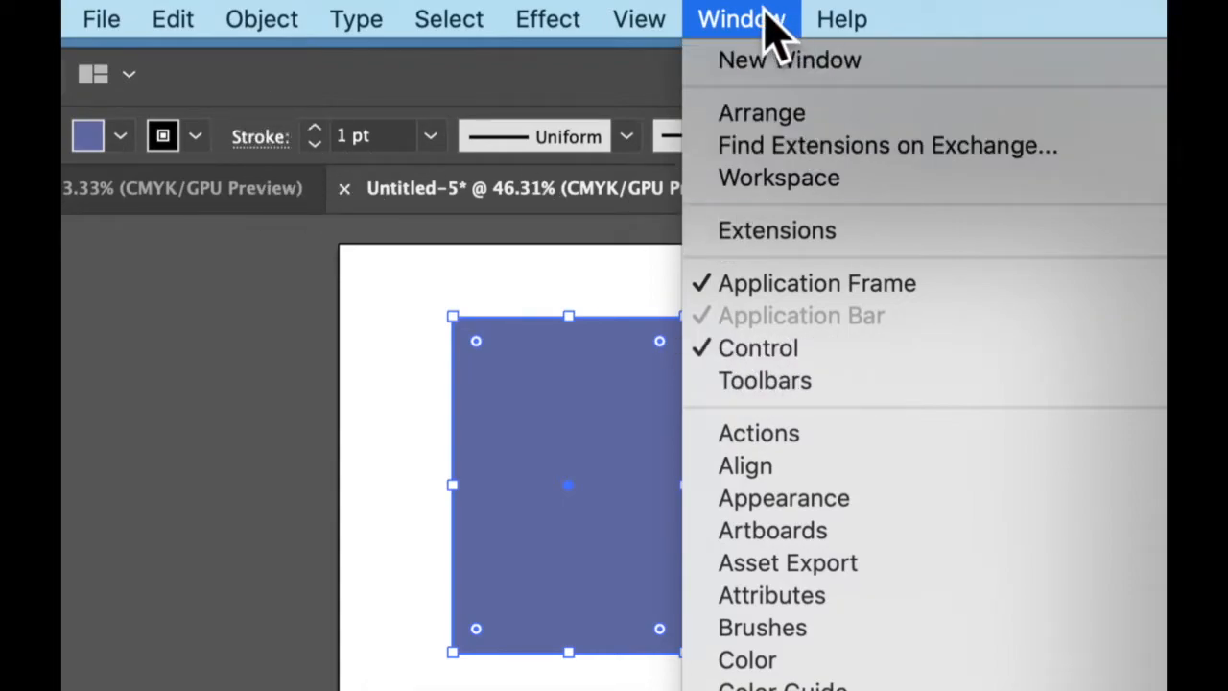
click(342, 361)
click(315, 129)
click(314, 128)
click(315, 129)
click(315, 129)
click(315, 128)
click(314, 129)
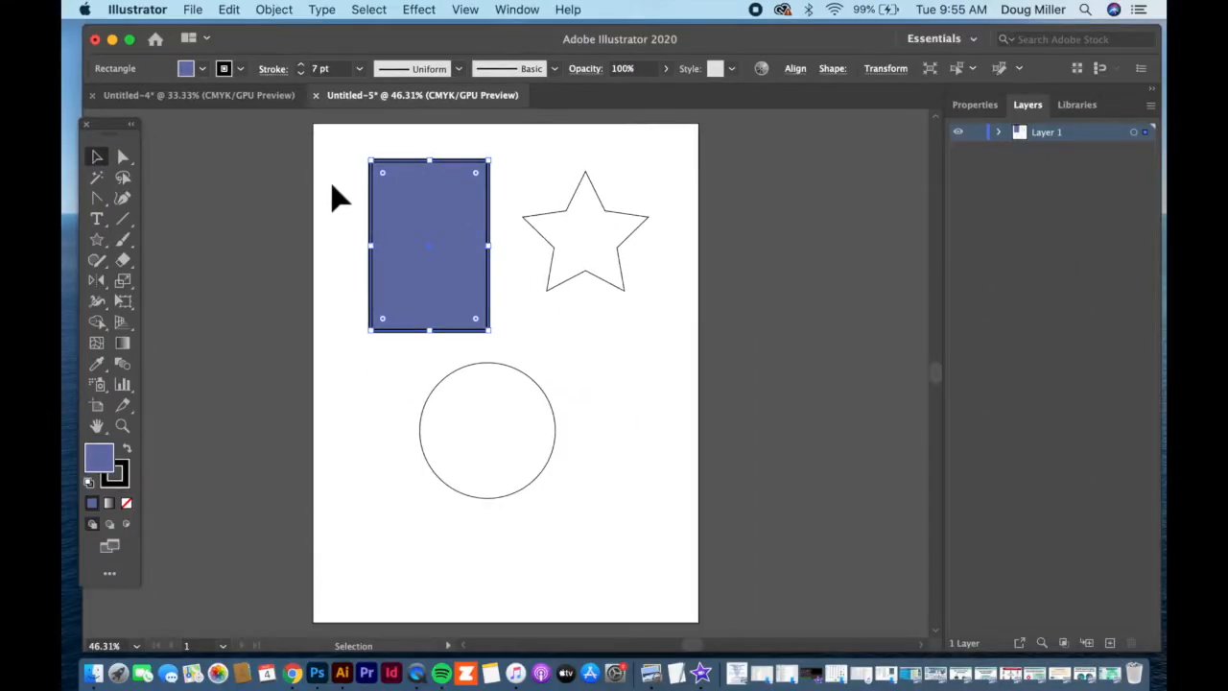
Show the selected rectangle's properties and look through the list of available panels.
click(975, 105)
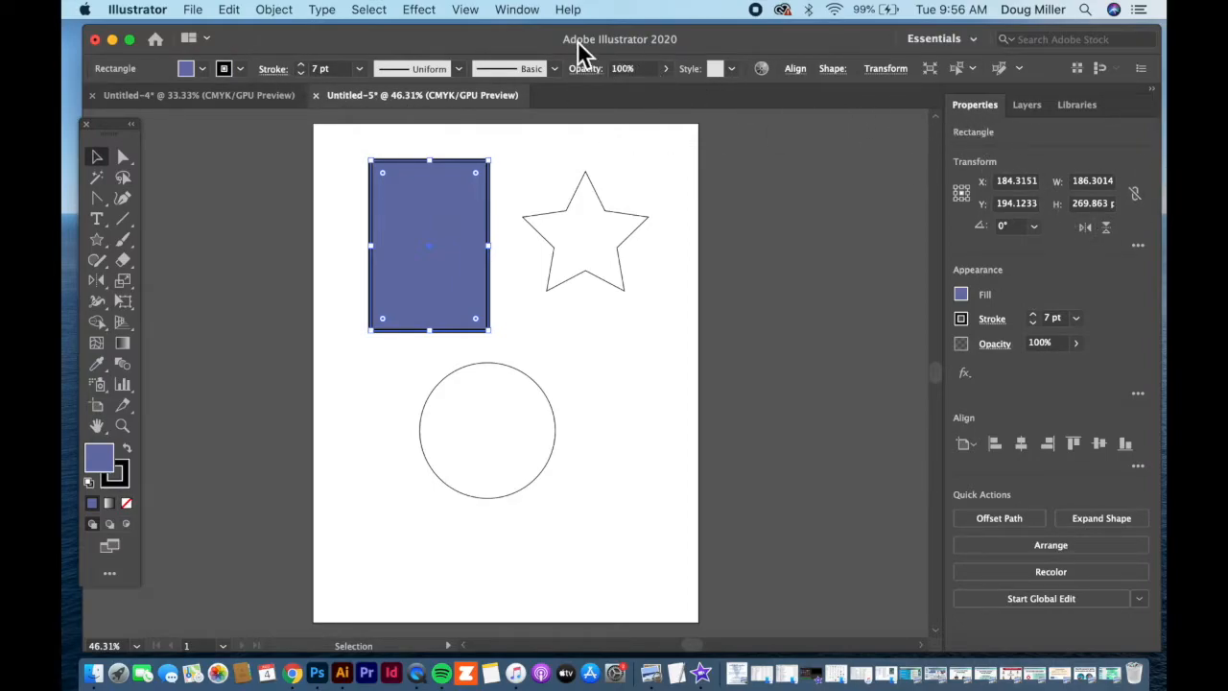
click(517, 11)
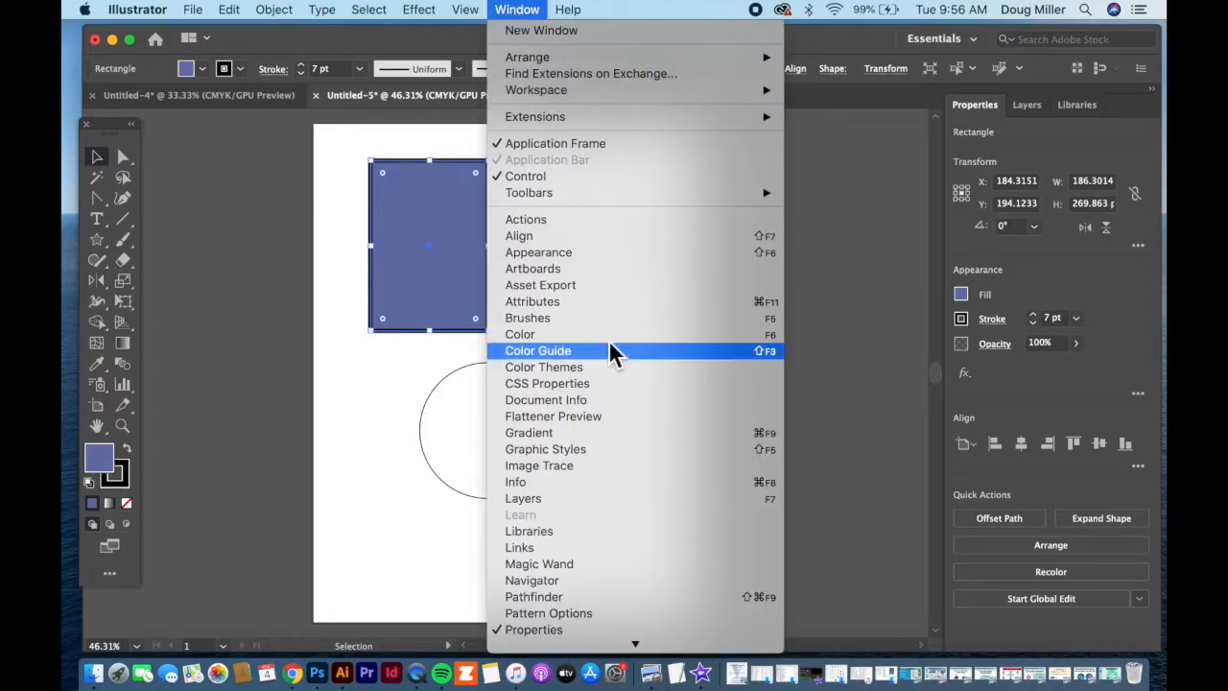
scroll(547, 526, down, 5)
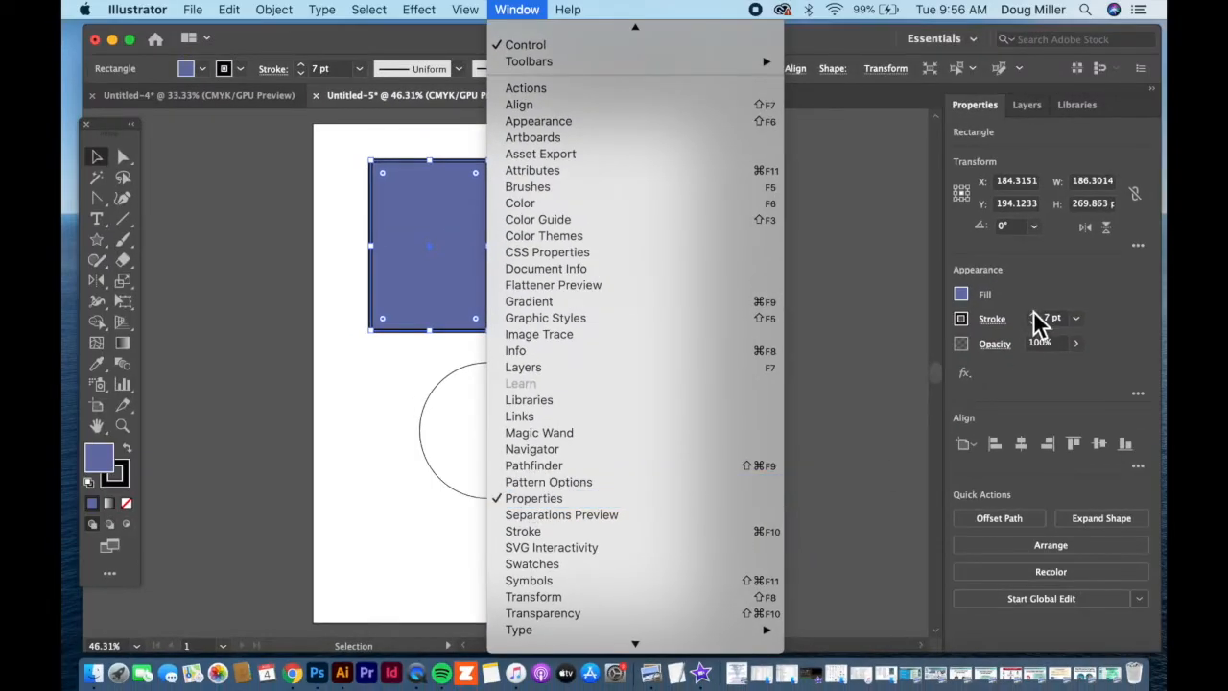
click(1034, 290)
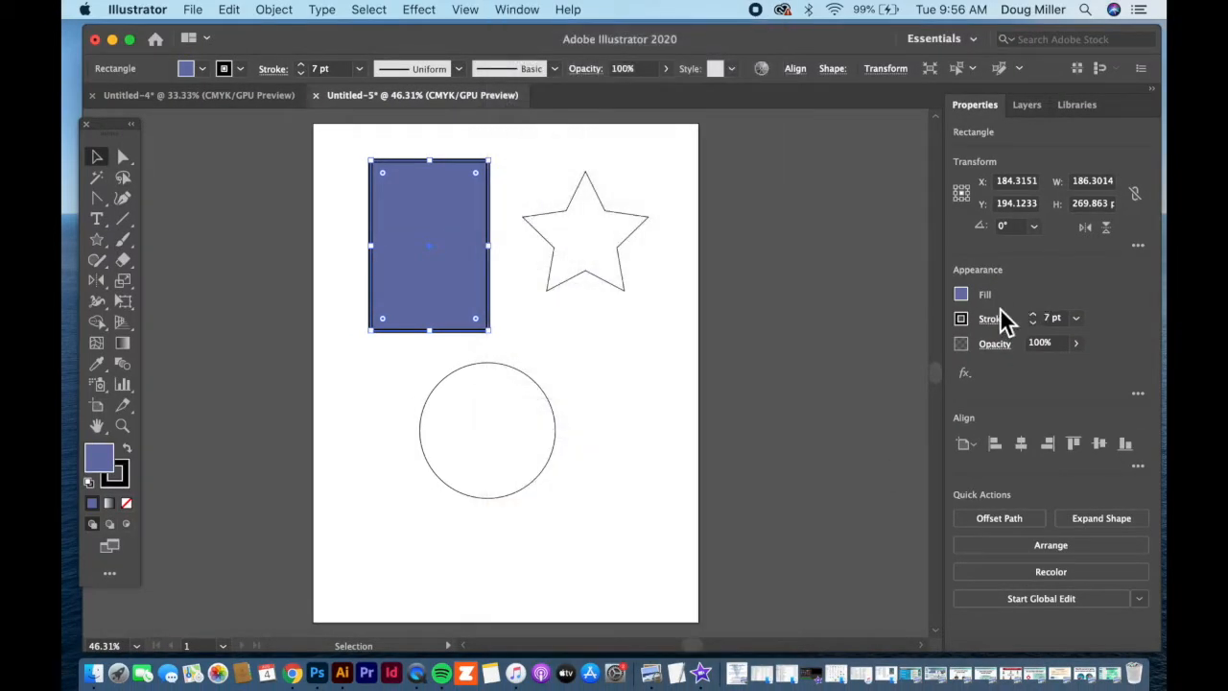
Change the rectangle's fill to the blue swatch with C=85, M=50, Y=0, K=0.
click(962, 295)
click(963, 295)
click(963, 295)
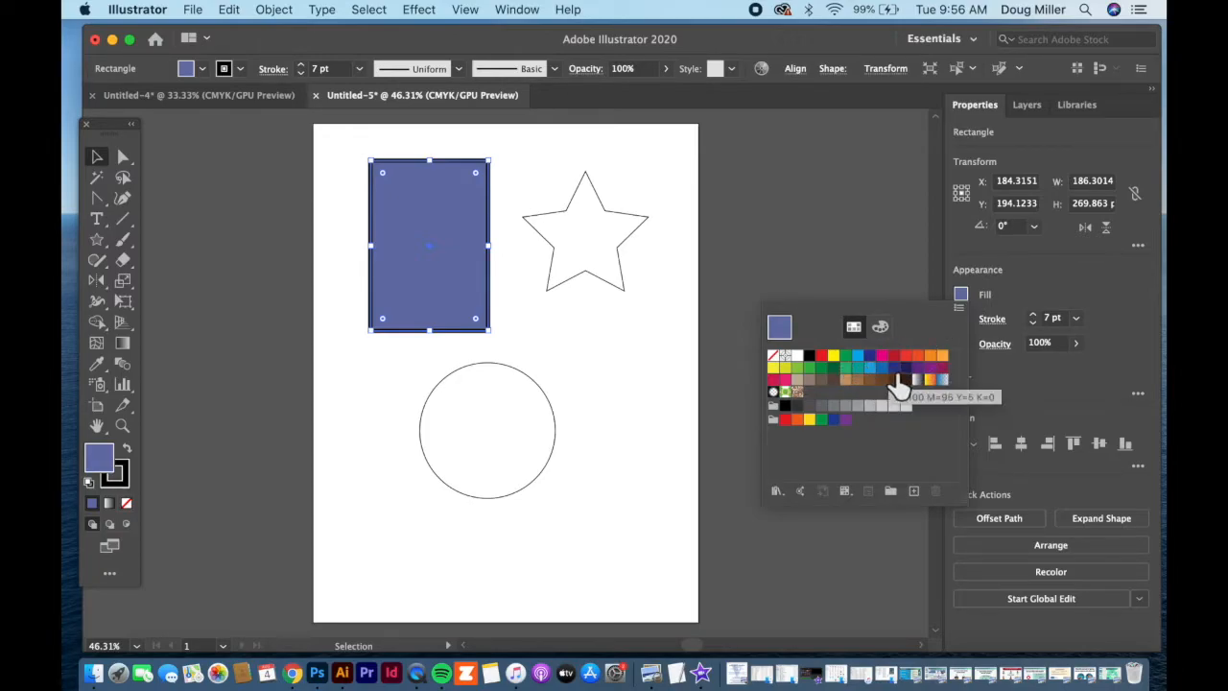
click(882, 368)
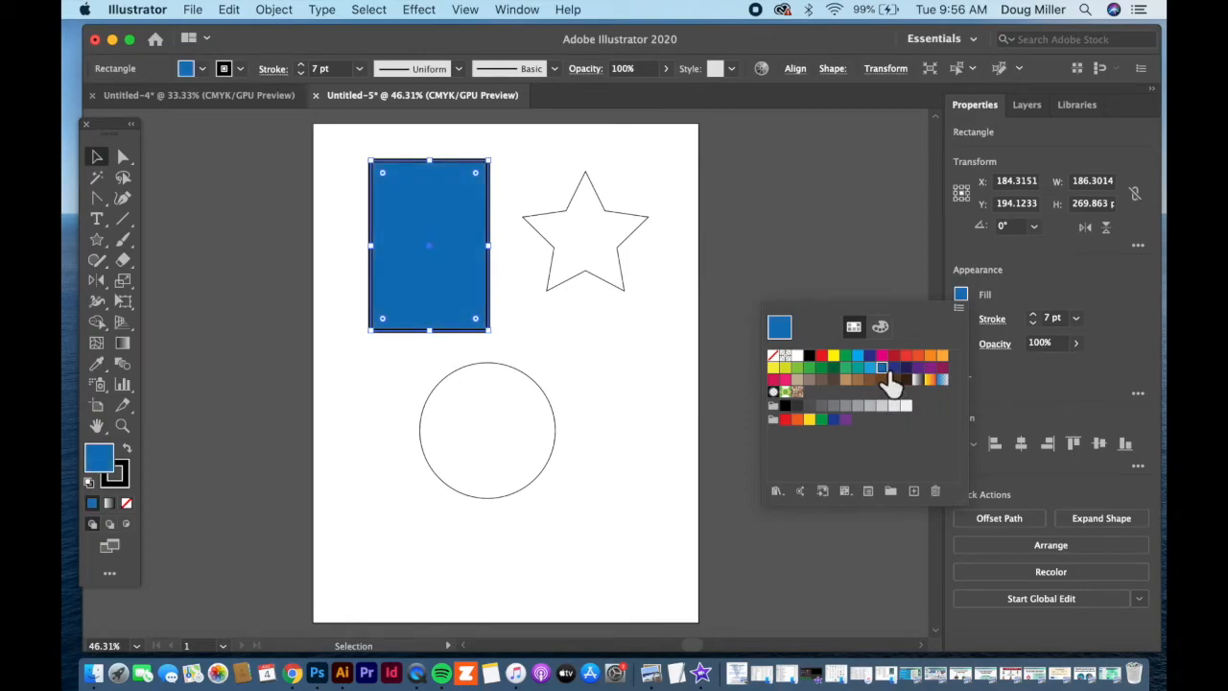
click(1043, 282)
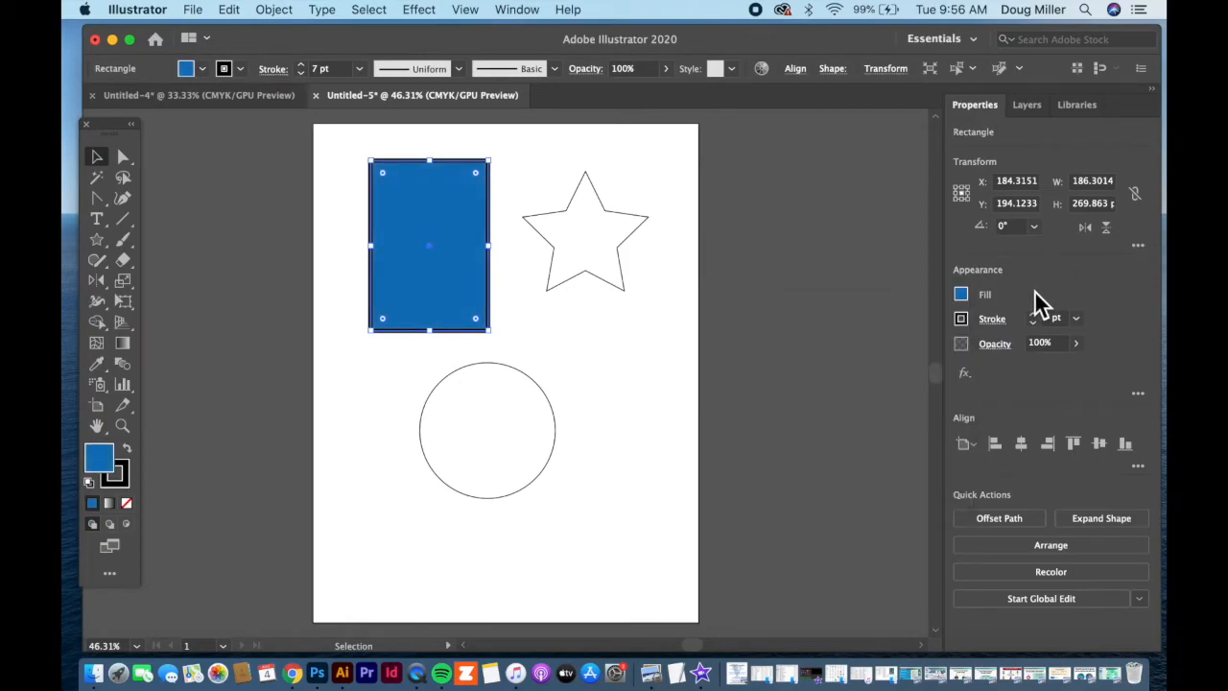
Change the rectangle's stroke to a dark red swatch and deselect the shape.
click(962, 318)
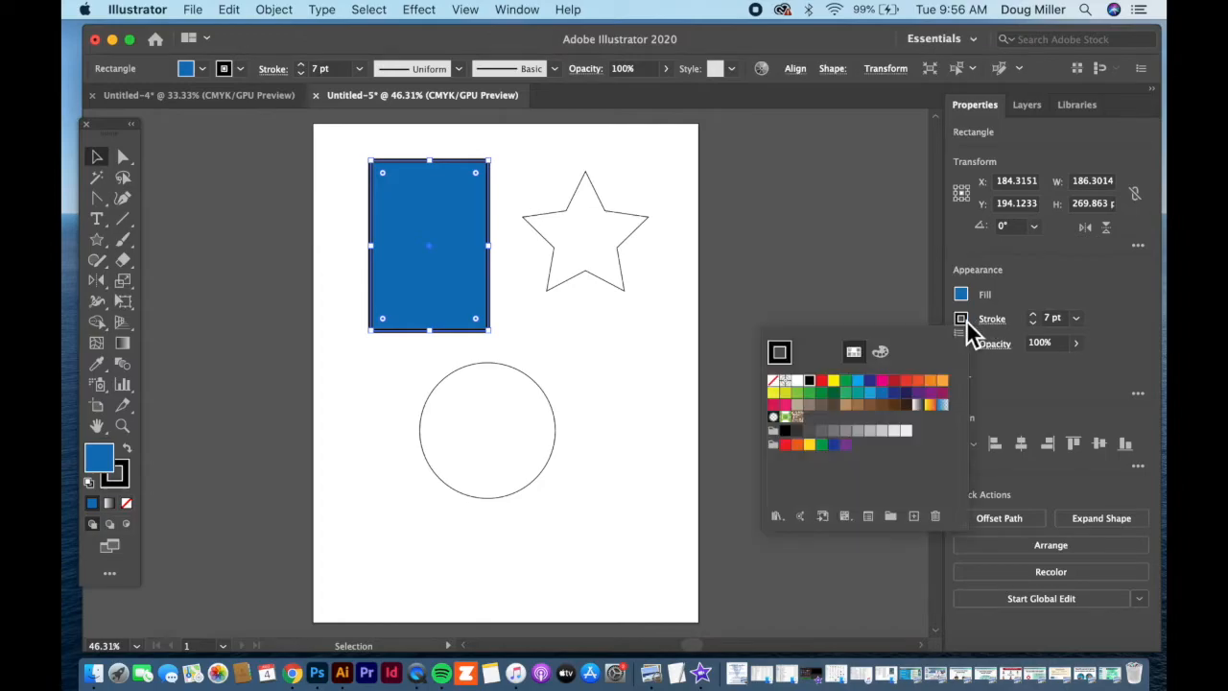
click(893, 381)
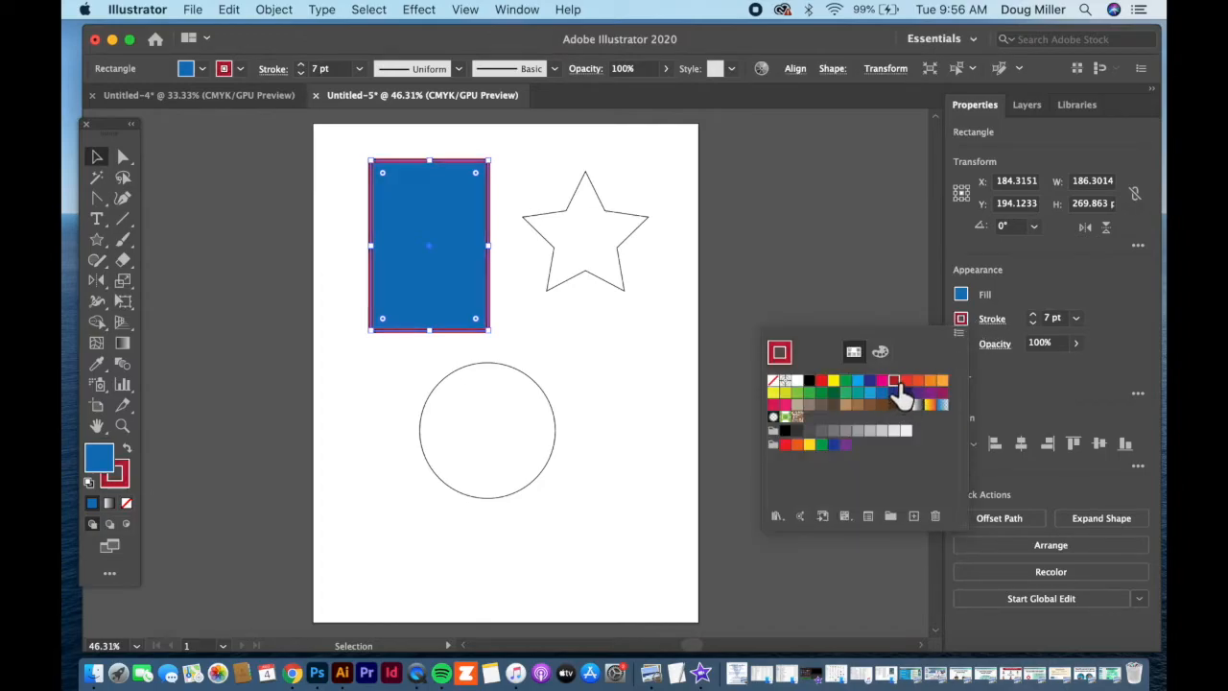
click(586, 382)
click(537, 335)
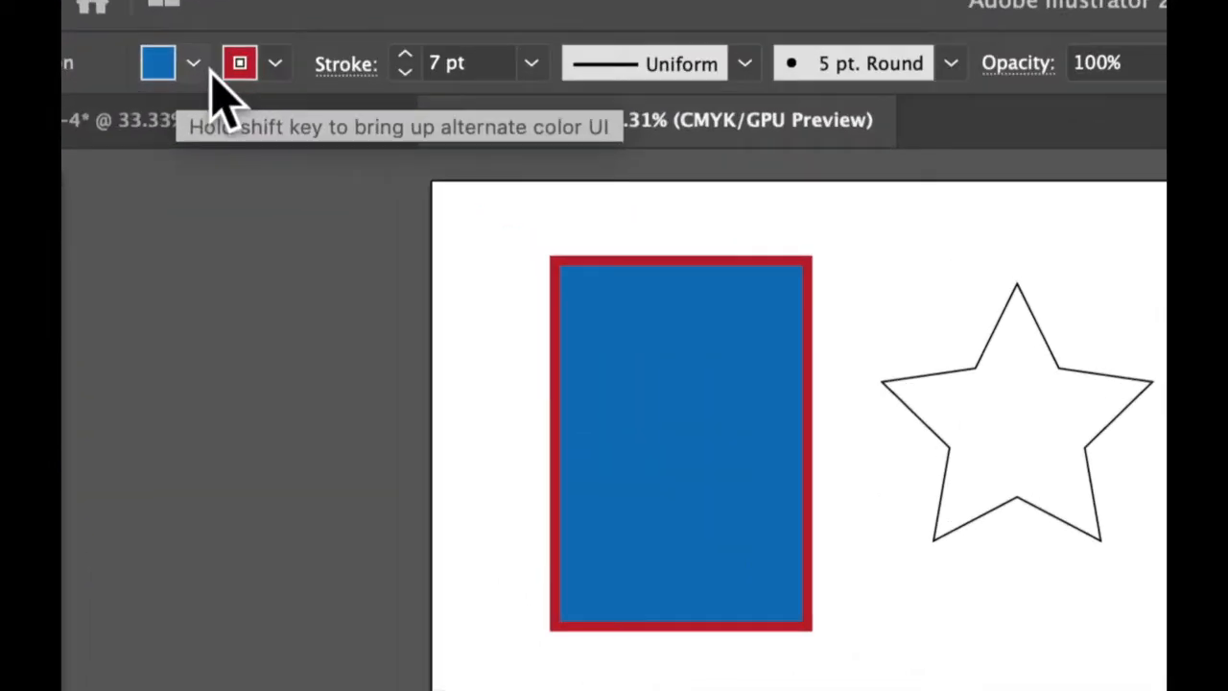
click(195, 65)
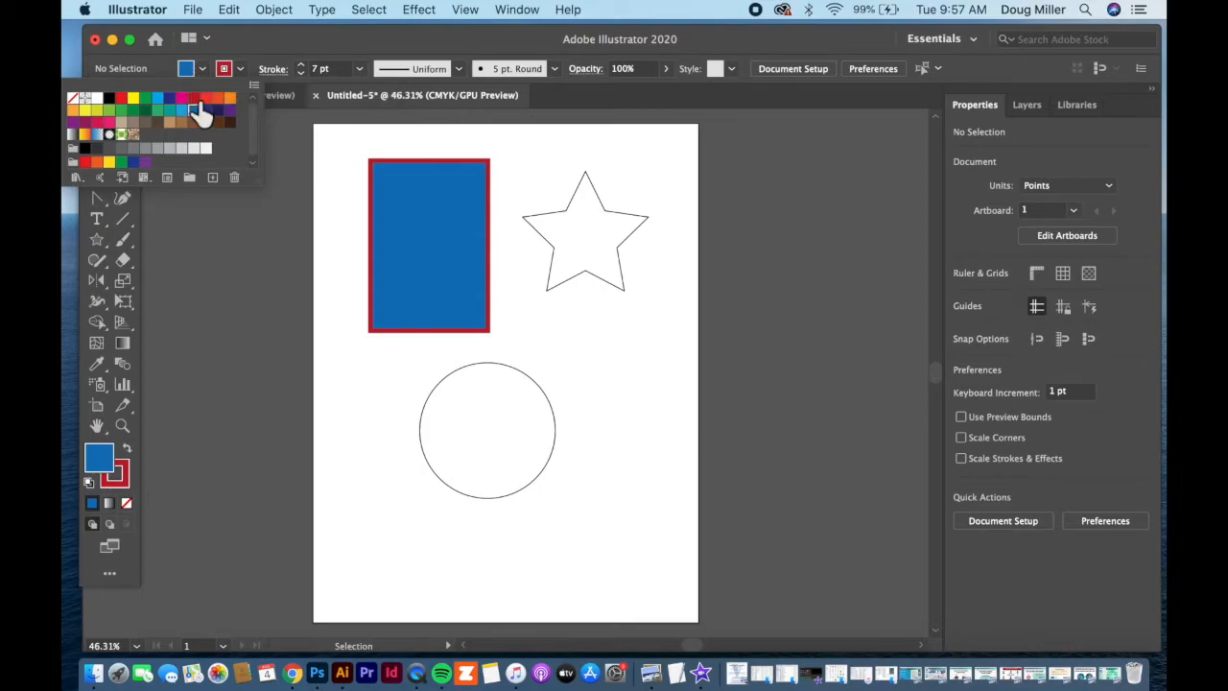
click(288, 220)
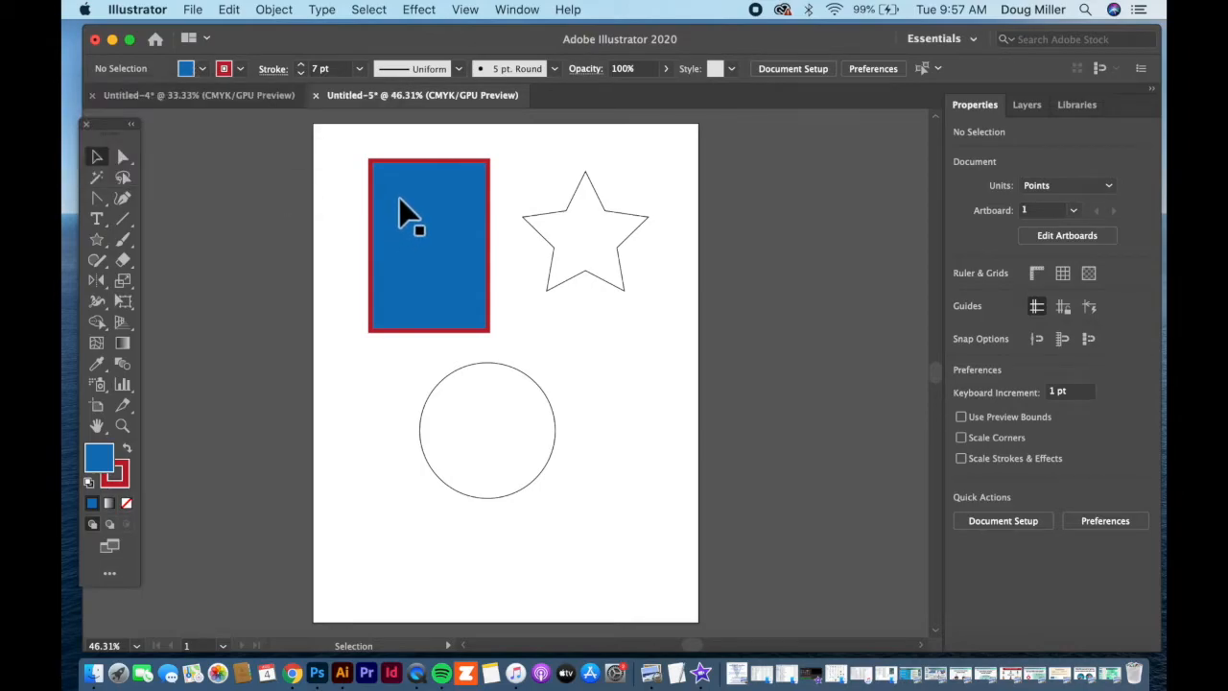
Show the Color panel and move its group with Gradient and Stroke away from the rectangle and circle.
click(517, 11)
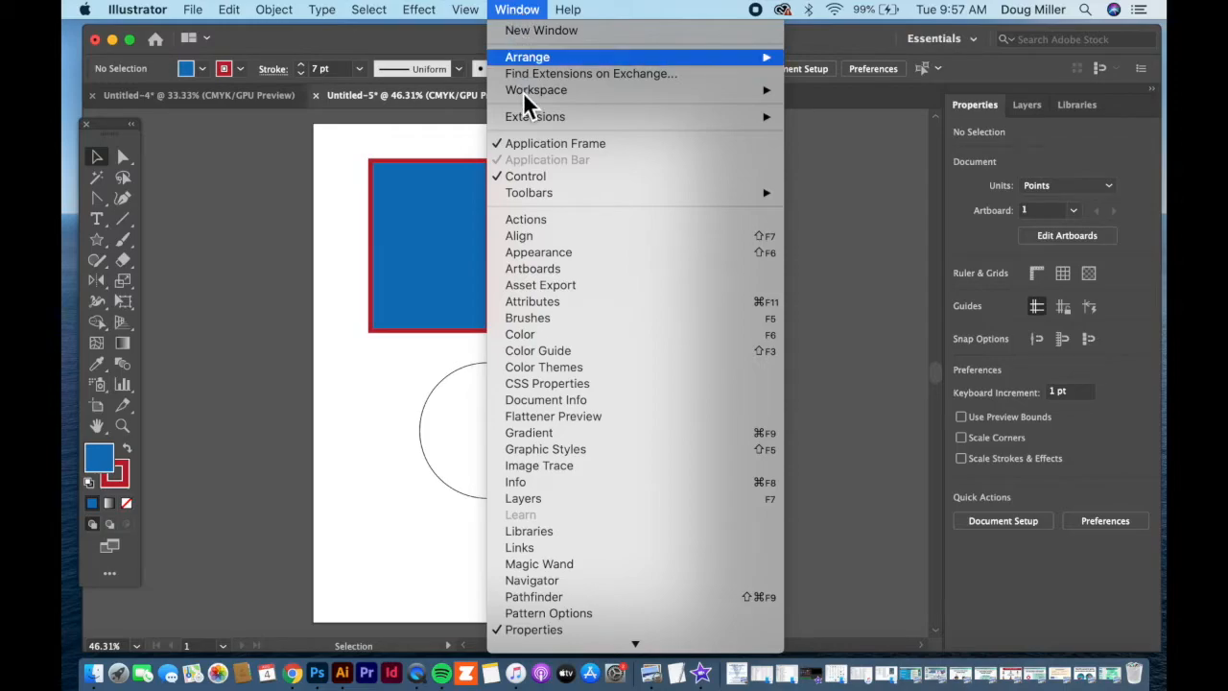
click(555, 336)
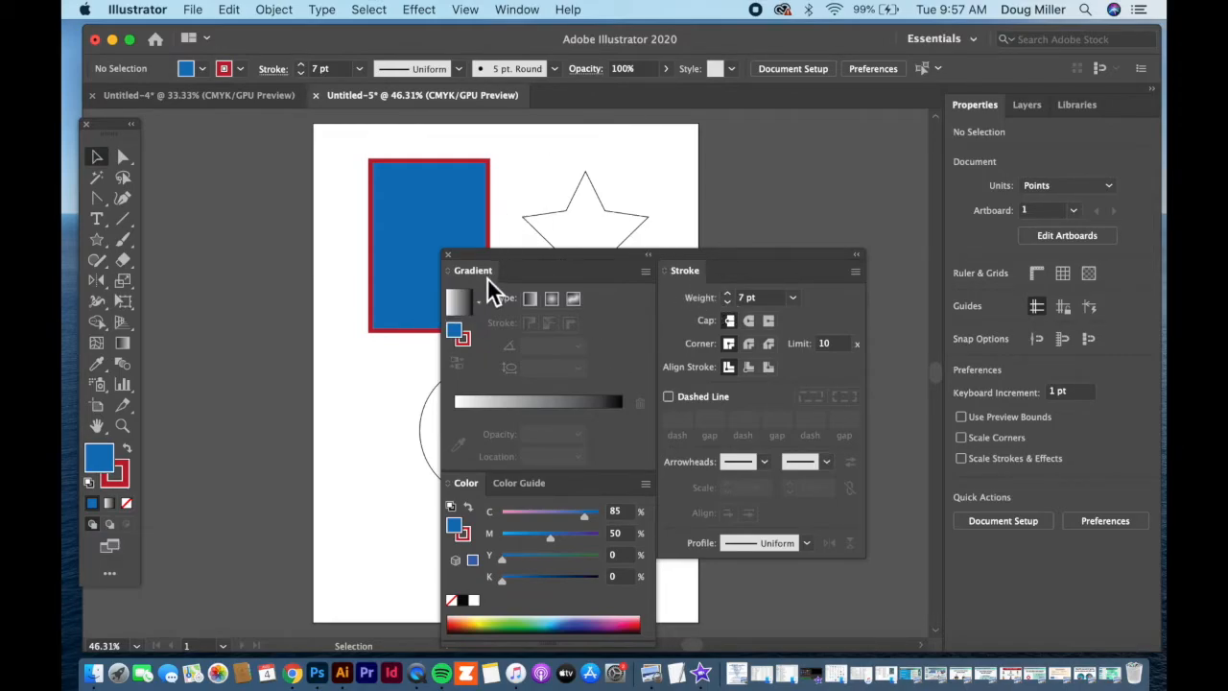
drag(536, 265, 808, 184)
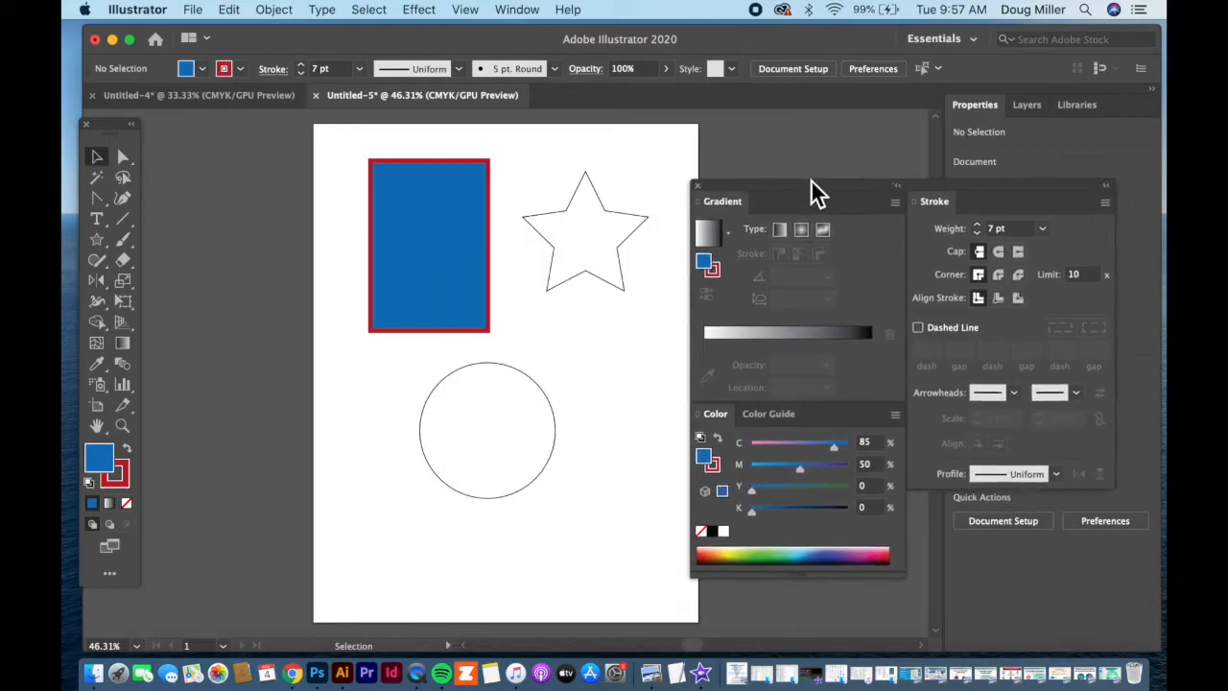
Fill the circle with the linear white-to-black gradient and move the Gradient, Color and Stroke panel group closer to the artboard shapes.
click(472, 394)
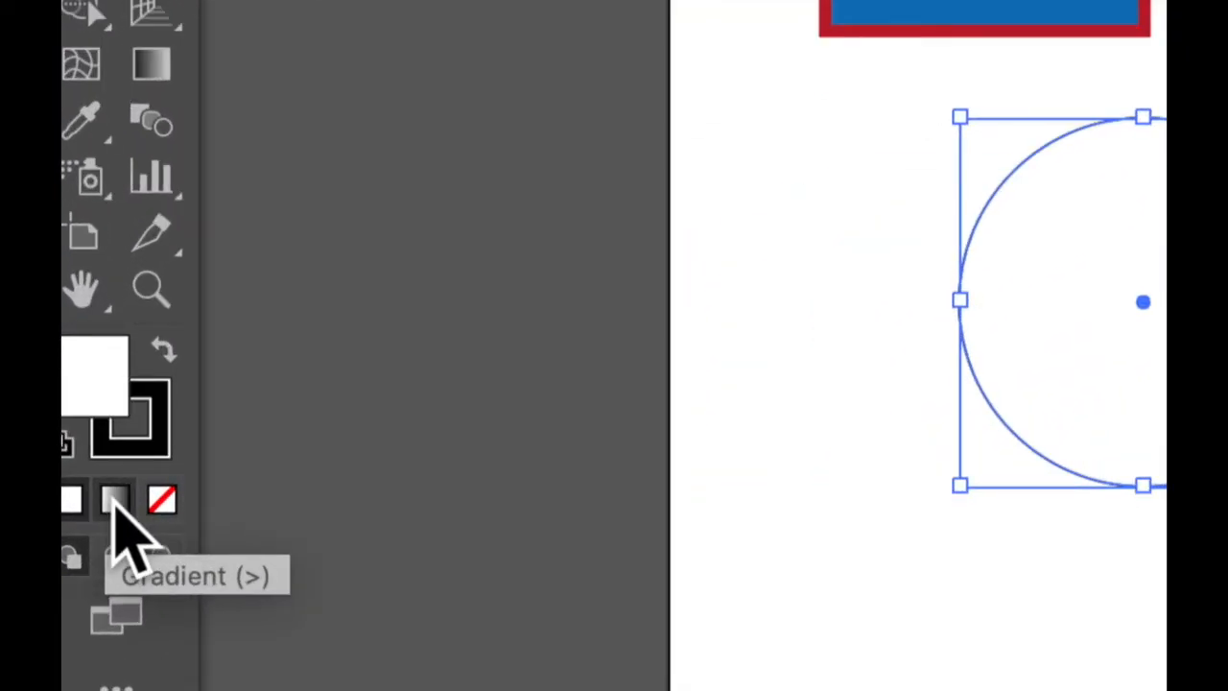
click(115, 503)
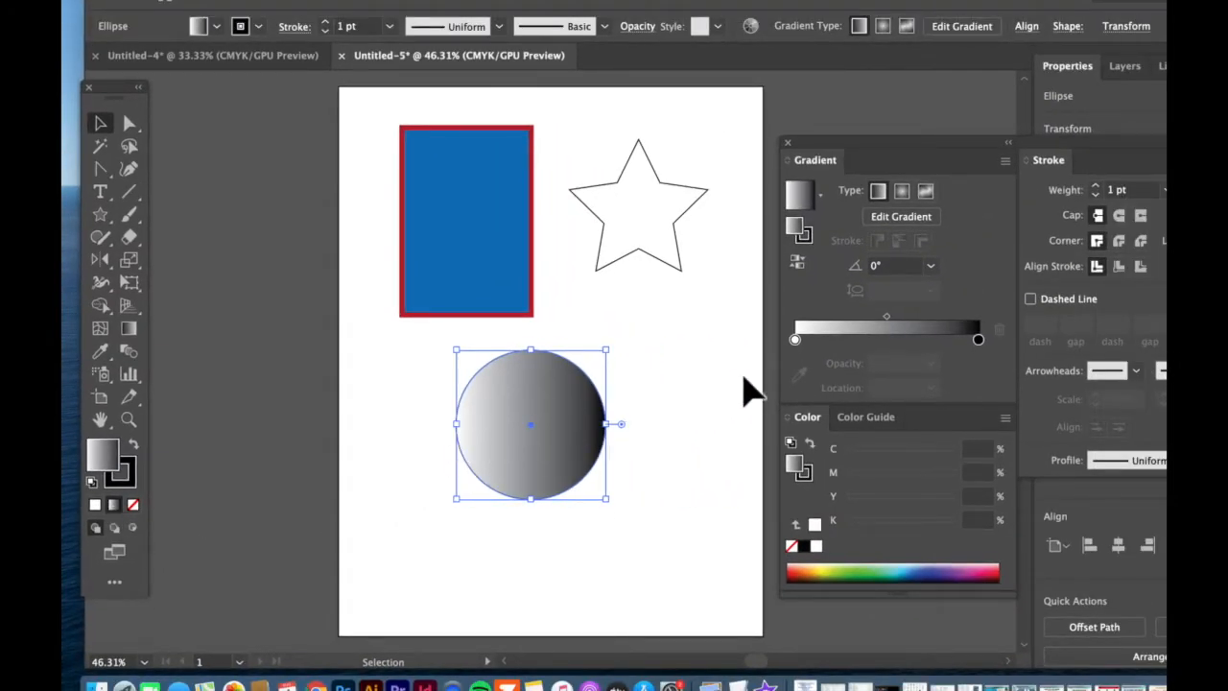
mouse_move(841, 151)
mouse_down()
mouse_move(788, 124)
mouse_move(792, 112)
mouse_up()
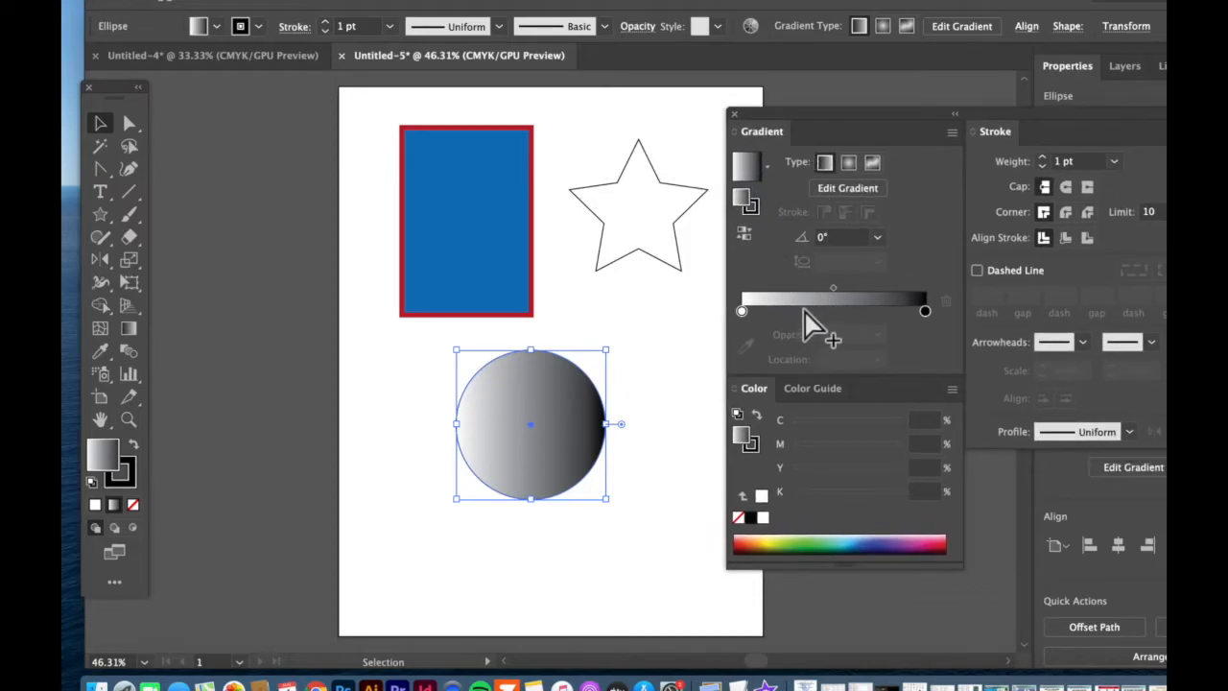
Add an extra light gray stop to the circle's gradient at about 41% and remove it again.
drag(753, 312, 815, 313)
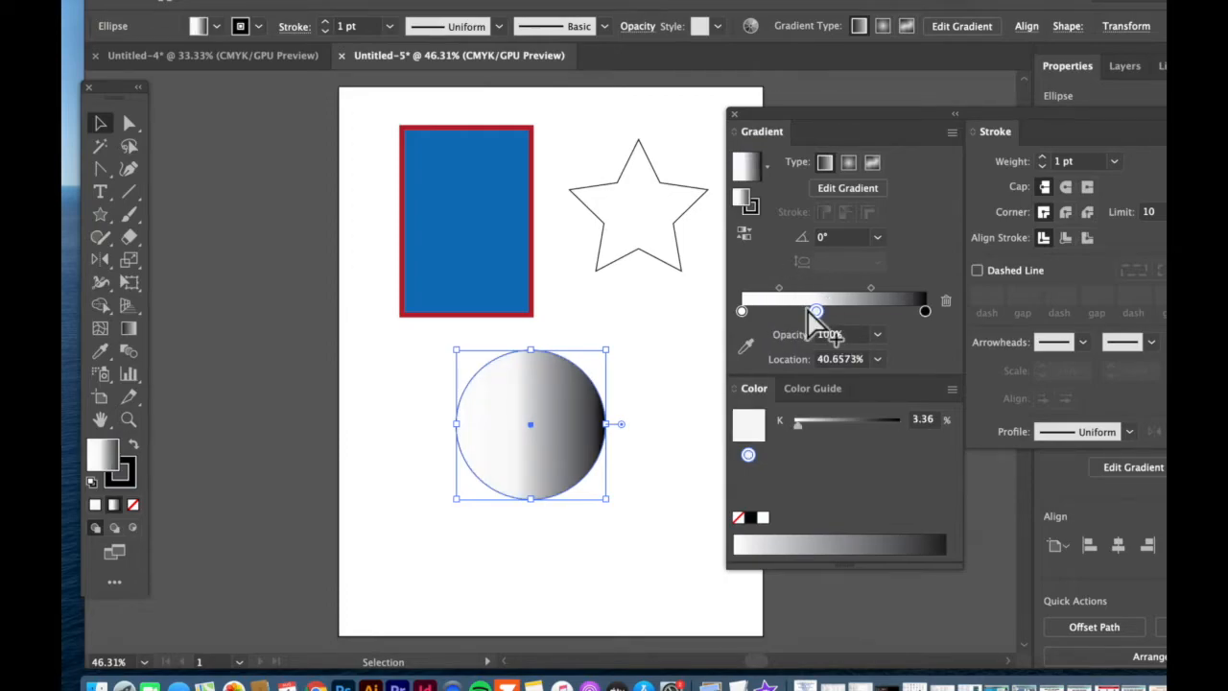
drag(816, 312, 780, 348)
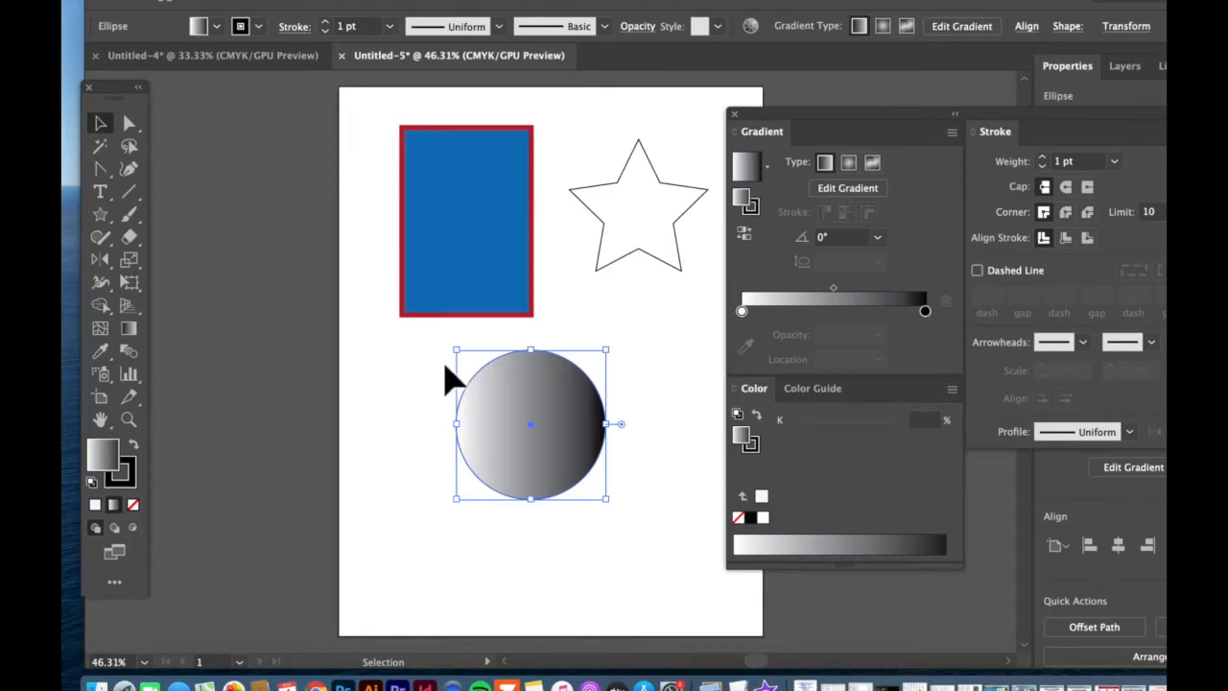
Try the Pompadour pattern as the star's fill and replace it with the green and orange foliage pattern swatch.
scroll(358, 172, up, 3)
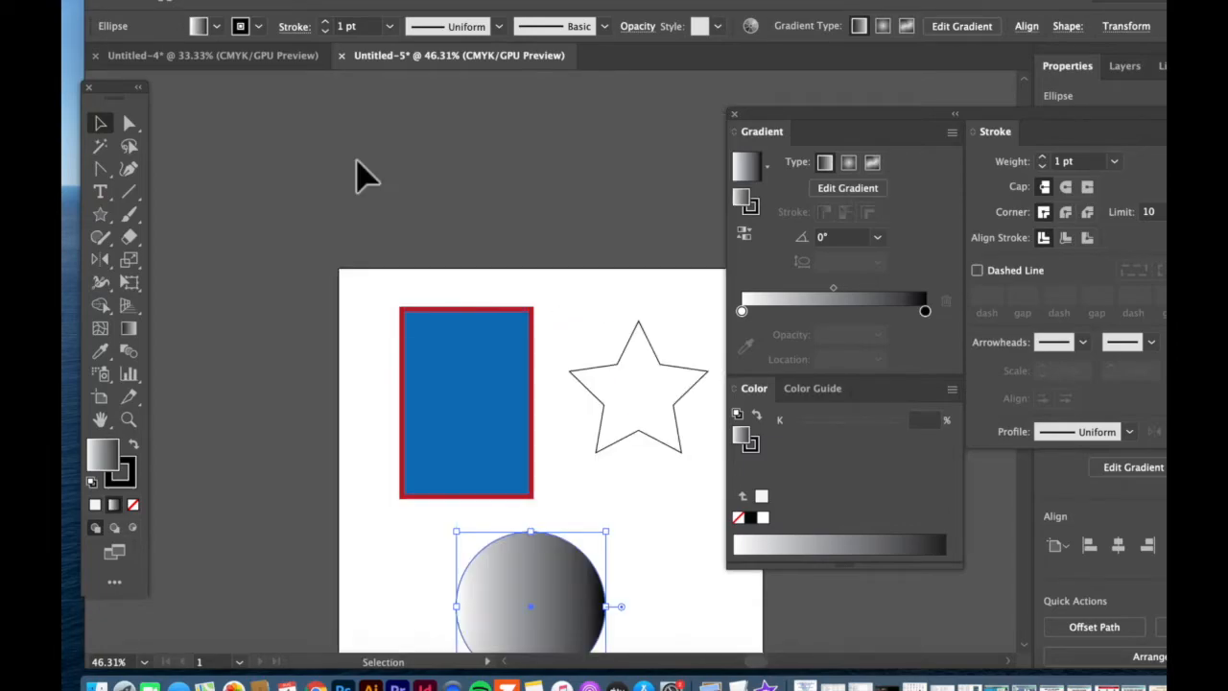
scroll(360, 177, down, 2)
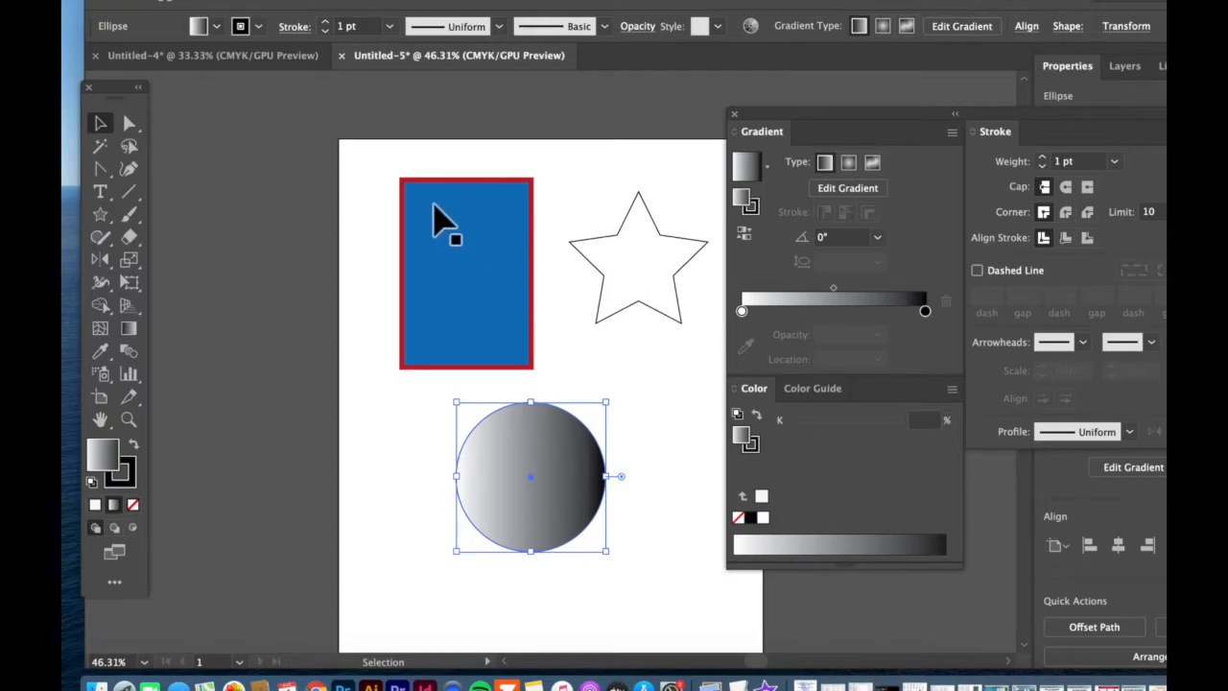
click(618, 240)
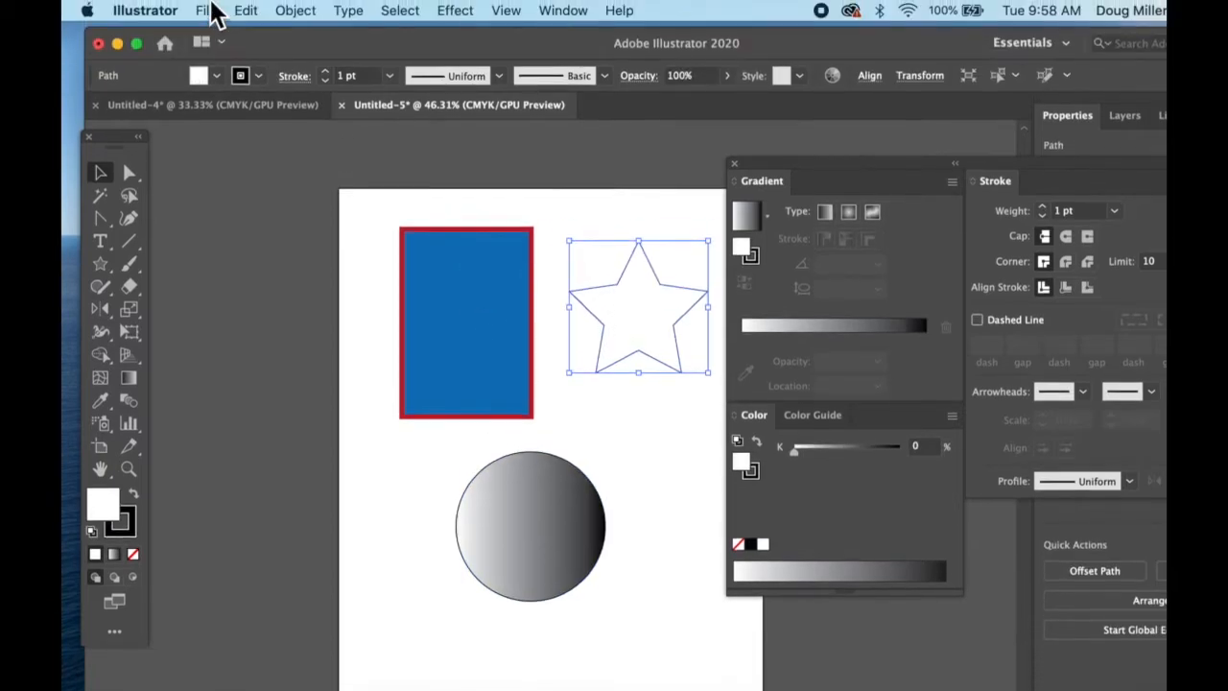
click(217, 76)
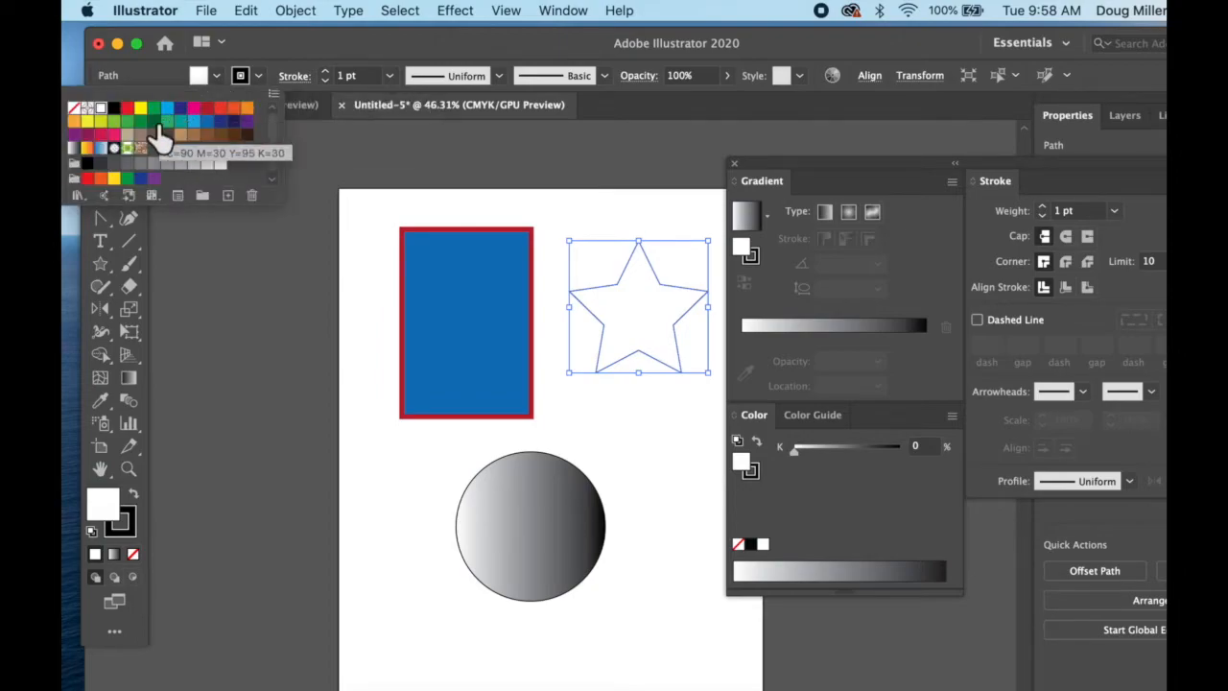
click(140, 150)
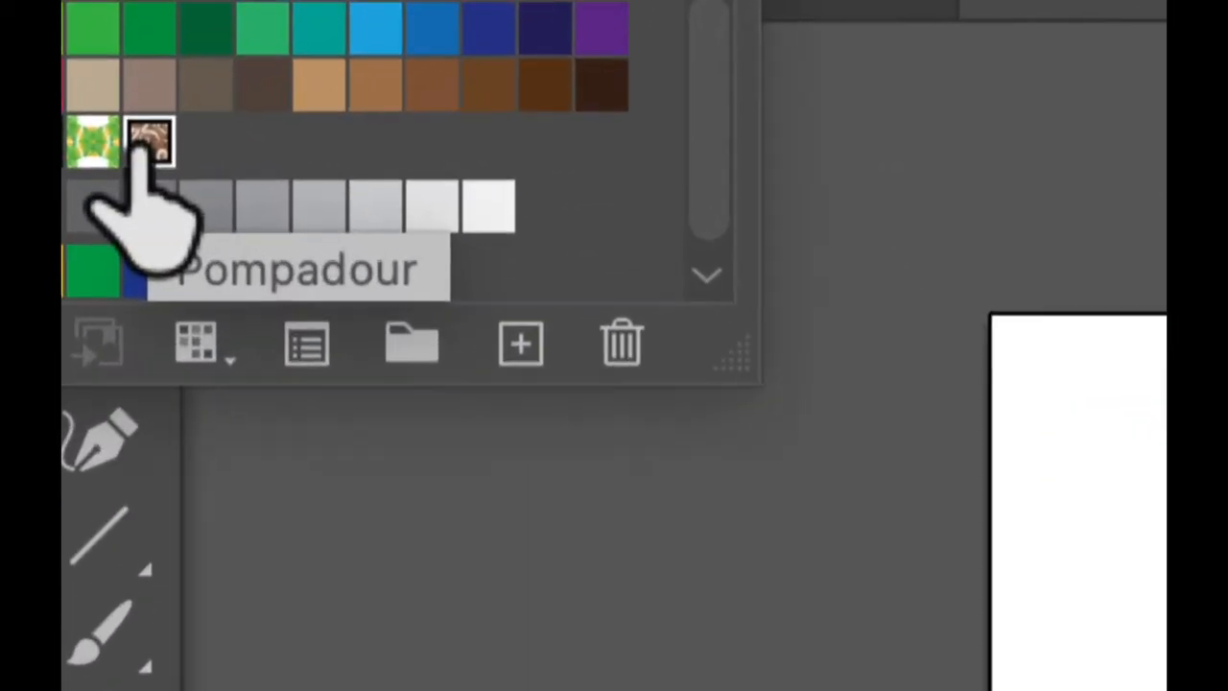
click(92, 142)
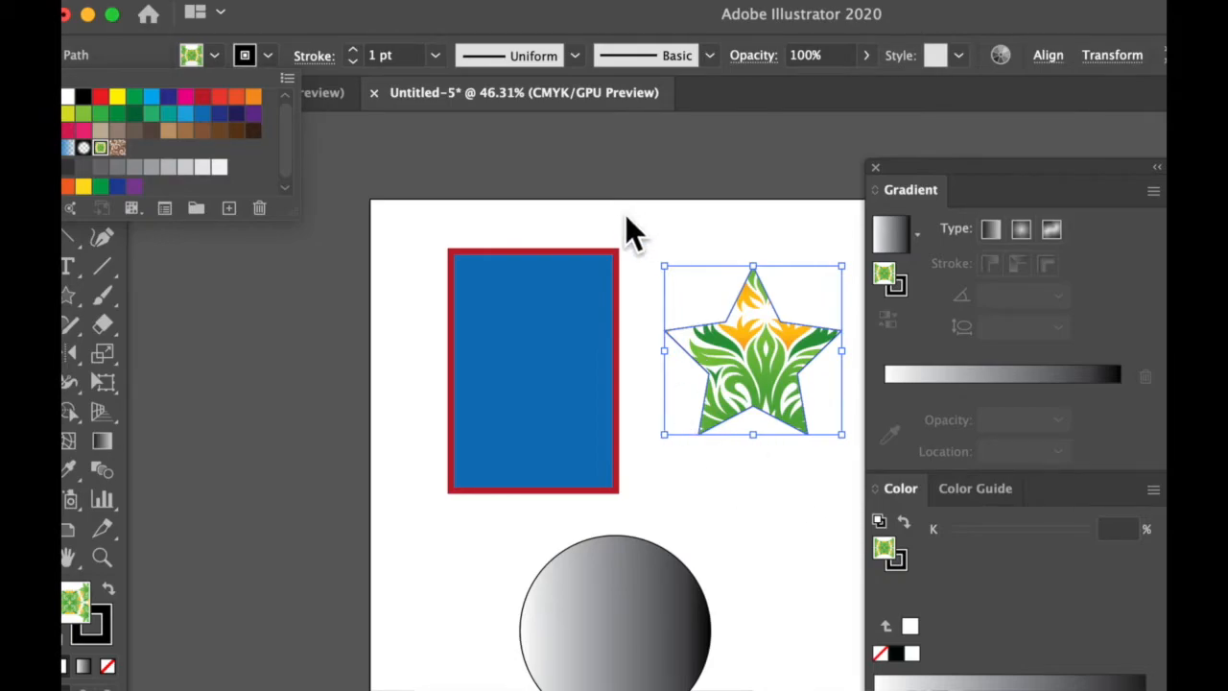
Delete the pattern-filled star from the artboard.
click(664, 216)
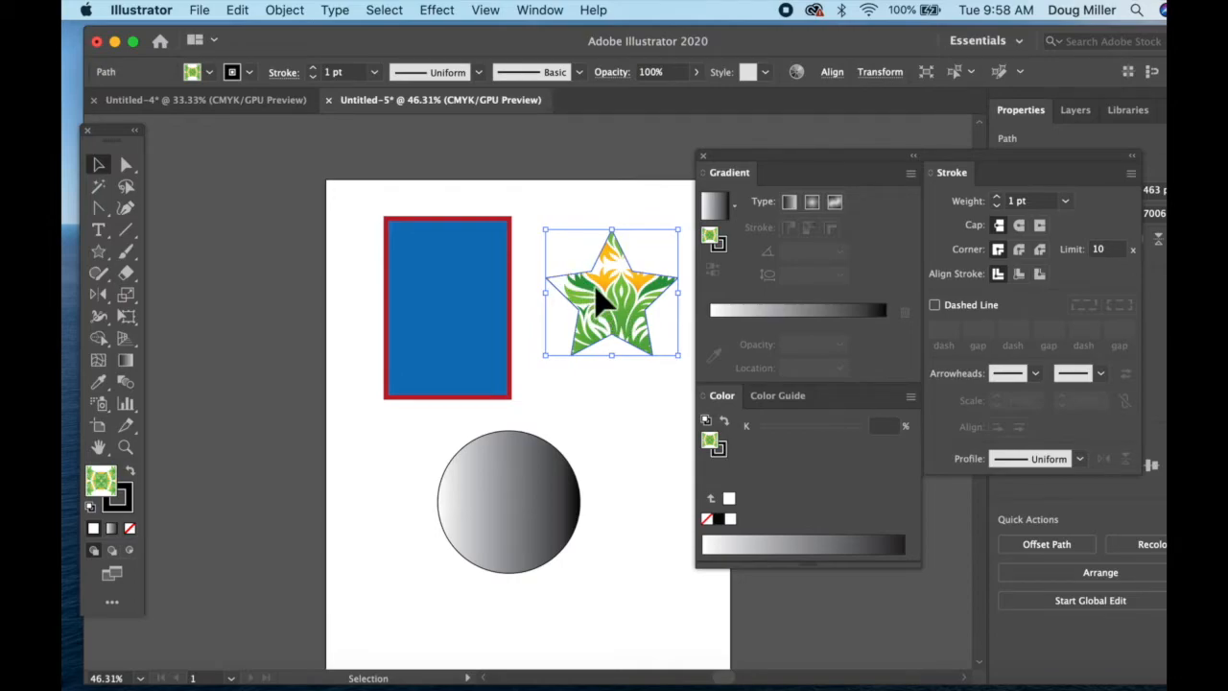
key(Delete)
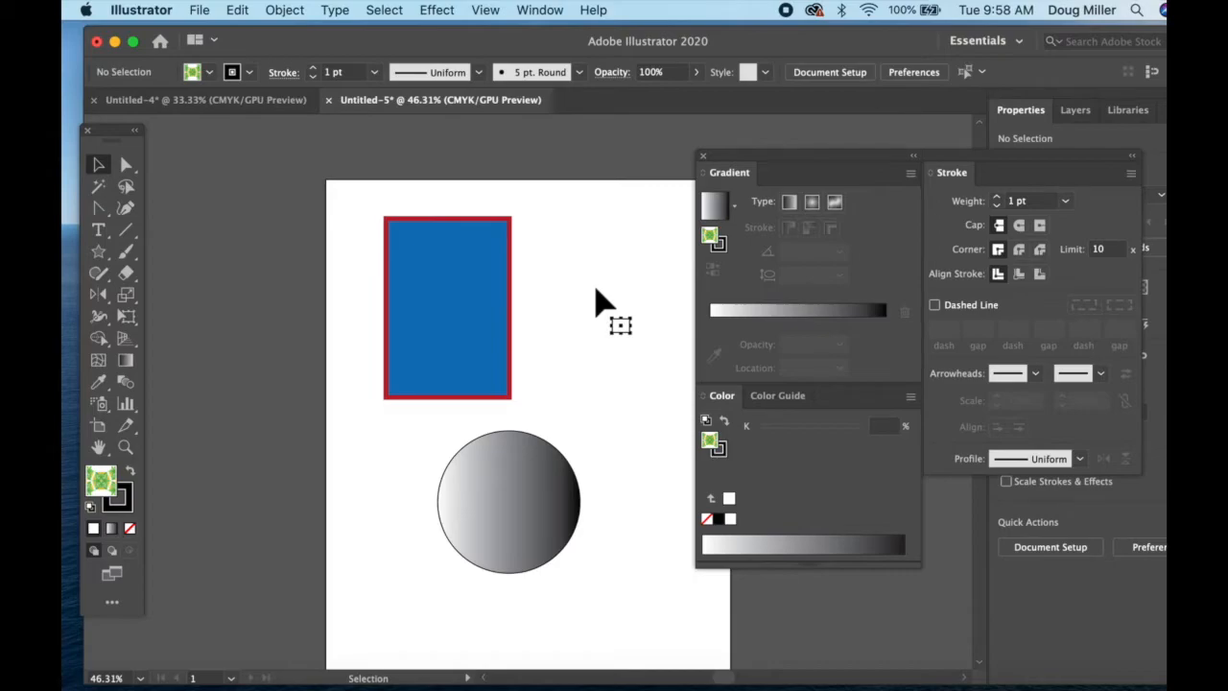
Change the rectangle's fill to the slate blue 5E7D91 with the Color Picker and deselect the shape.
click(420, 263)
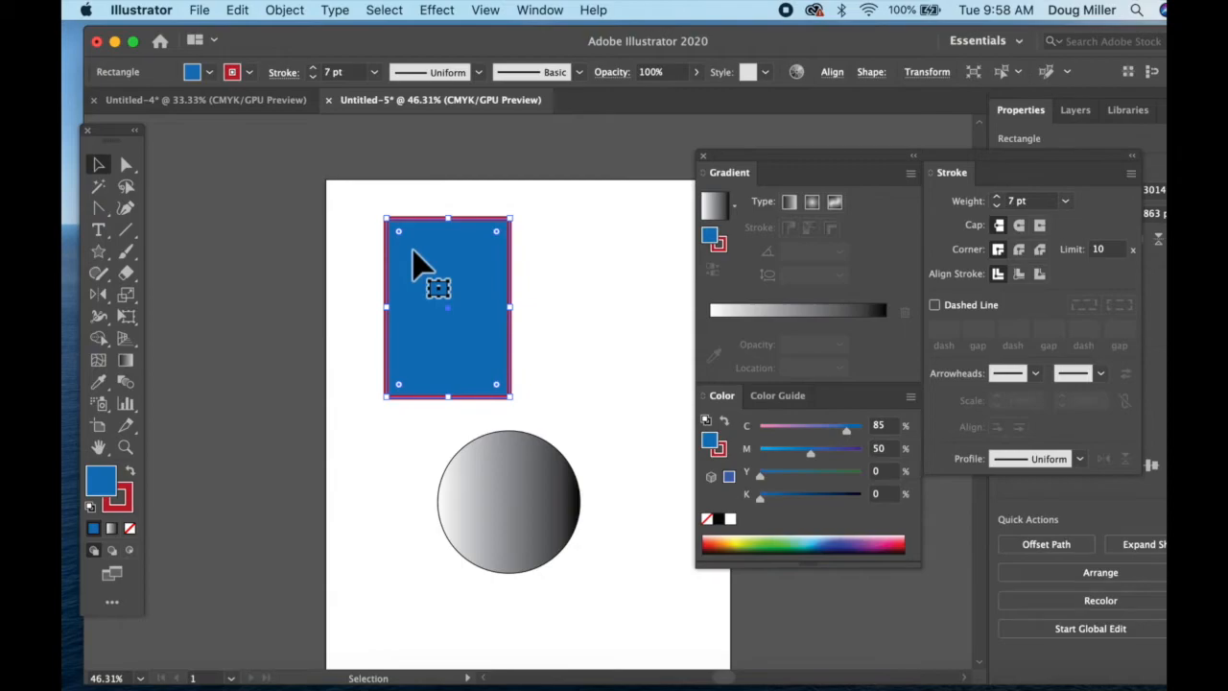
double_click(103, 477)
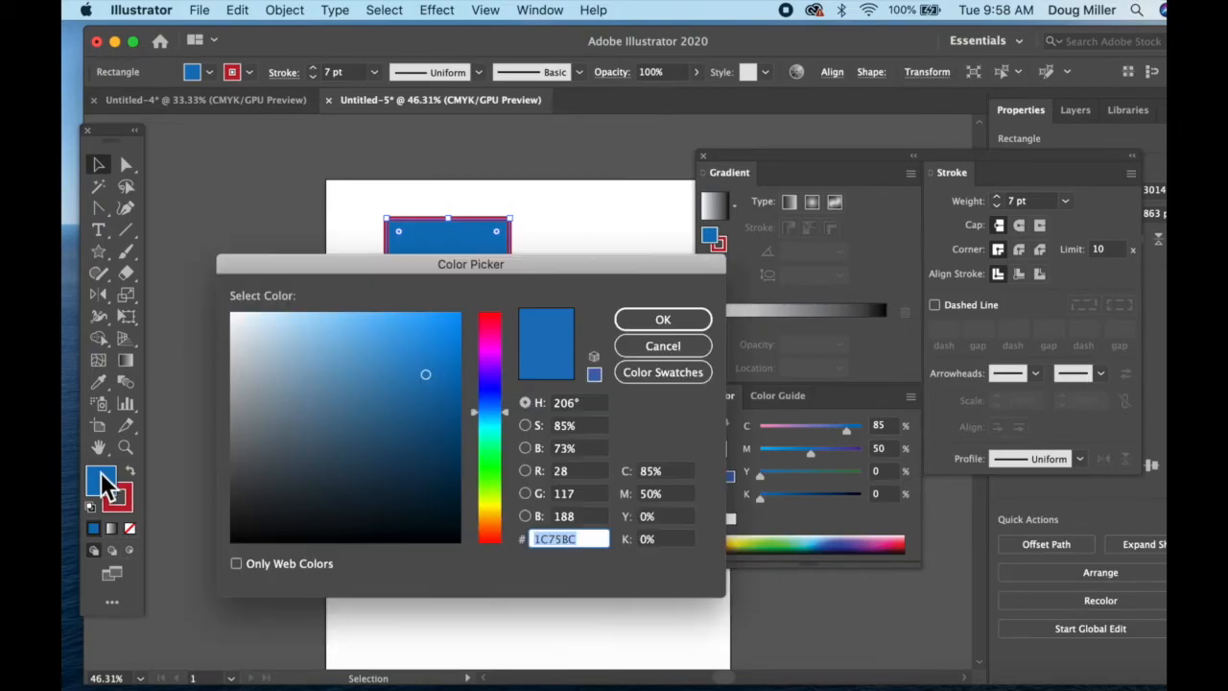
mouse_move(357, 382)
mouse_down()
mouse_move(323, 358)
mouse_move(309, 411)
mouse_up()
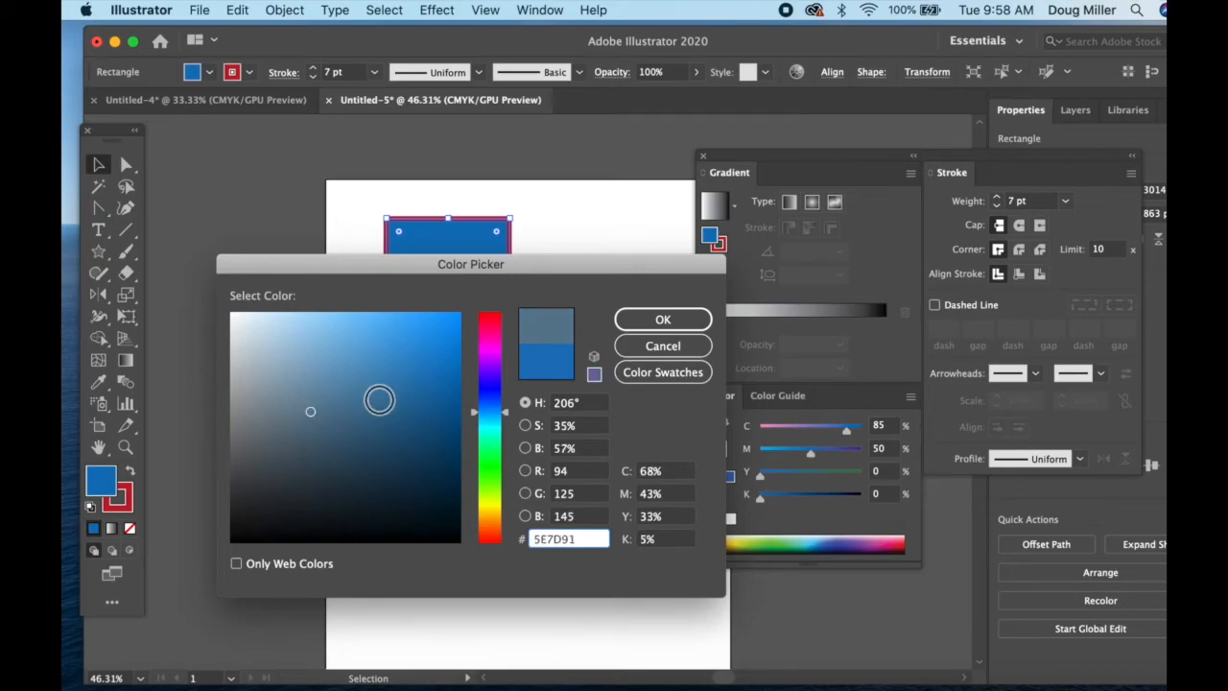
click(661, 323)
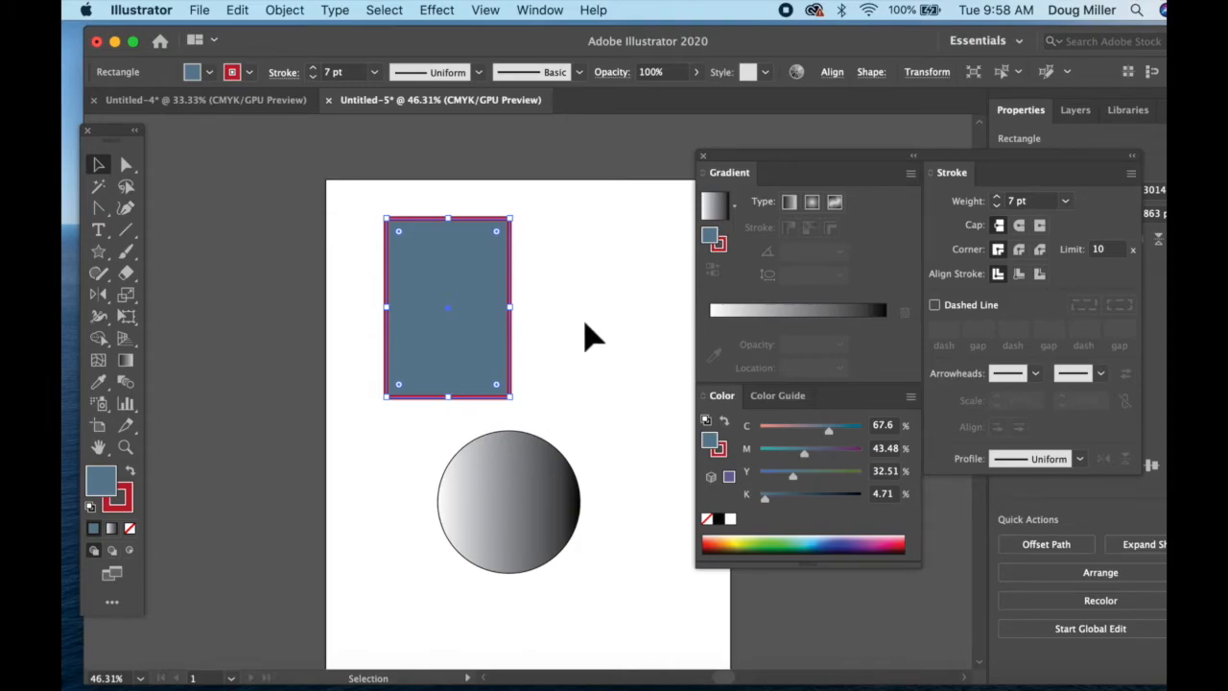
click(586, 325)
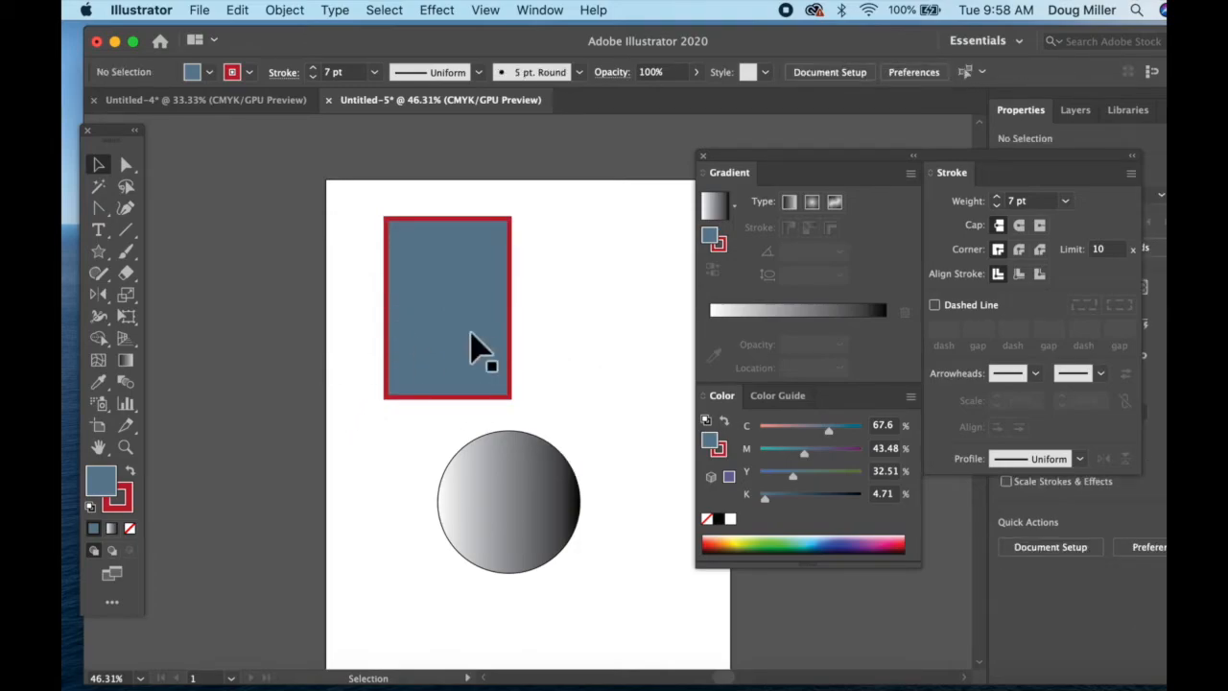
Show the Swatches panel beside the toolbox and add the rectangle's slate blue fill to it as a swatch.
click(438, 297)
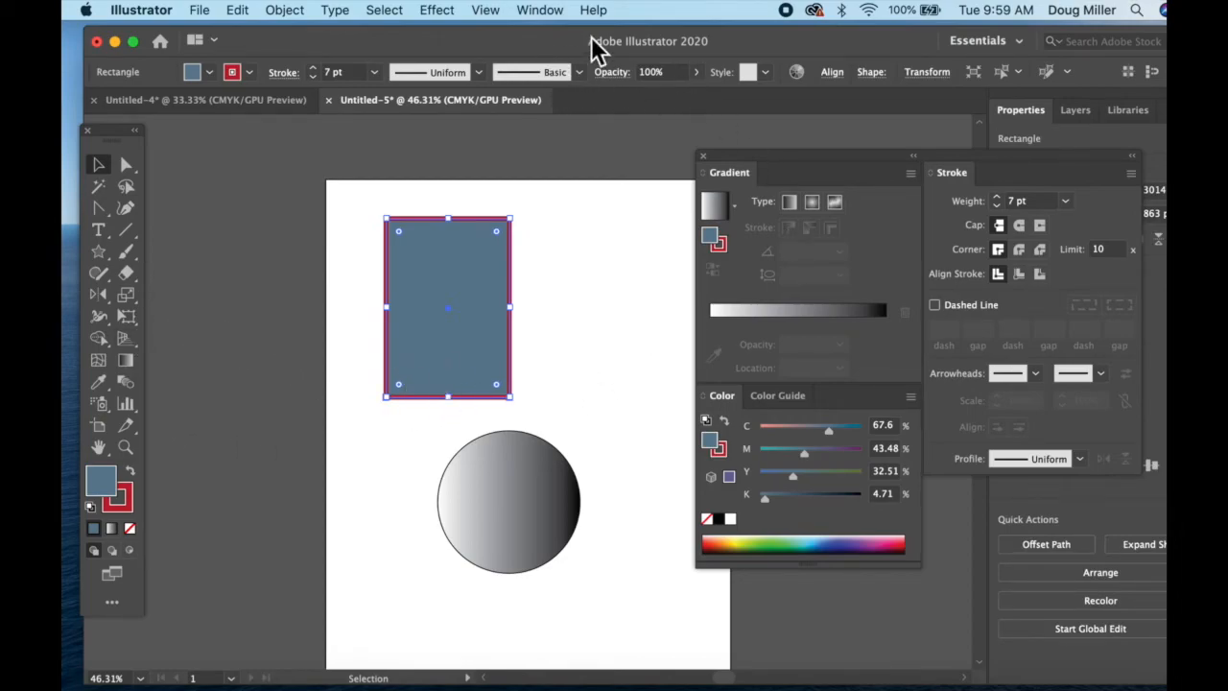
click(538, 12)
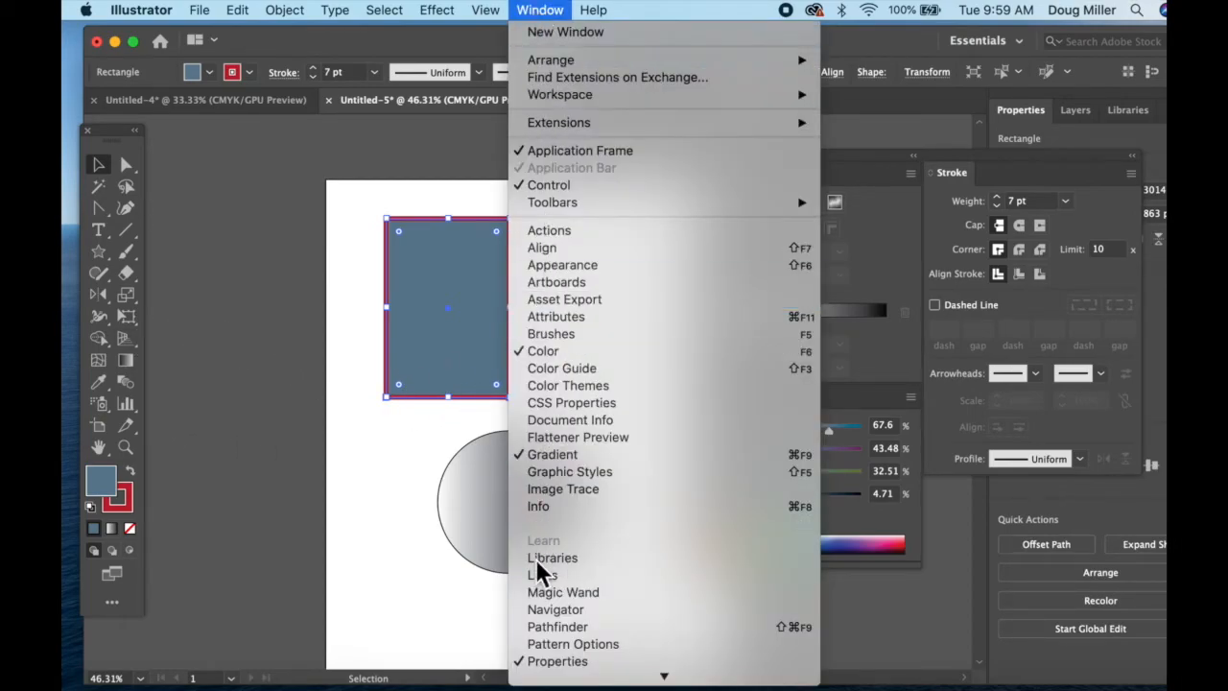
scroll(536, 558, down, 5)
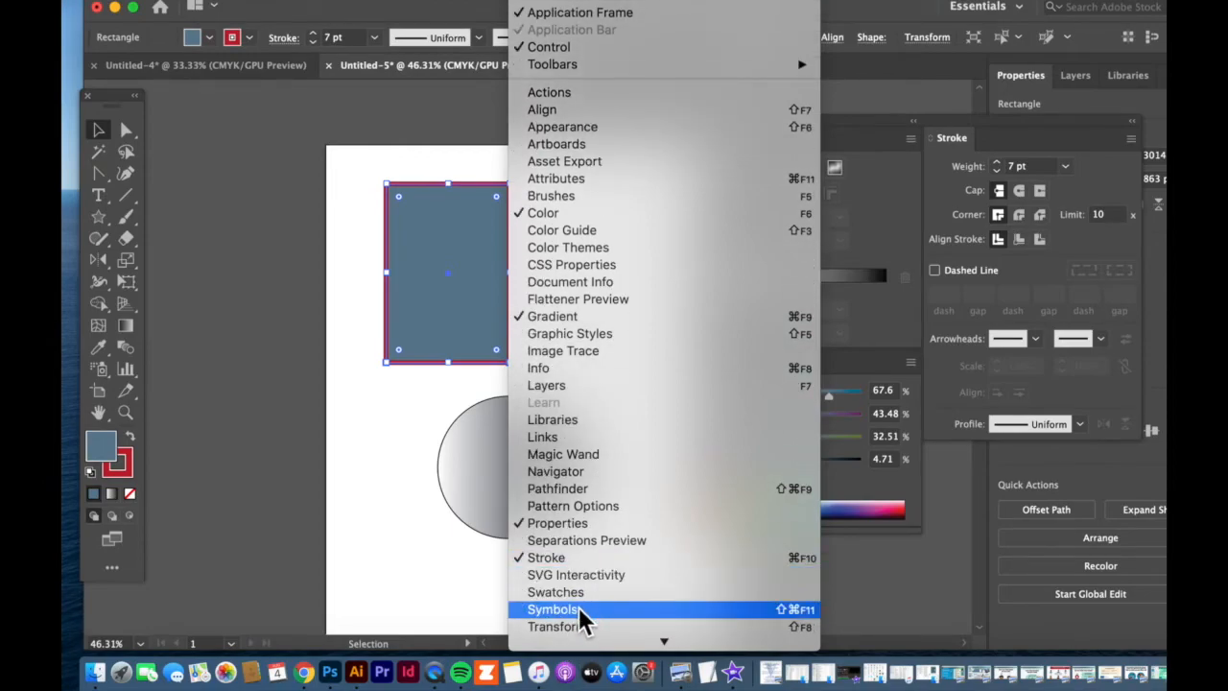
click(583, 592)
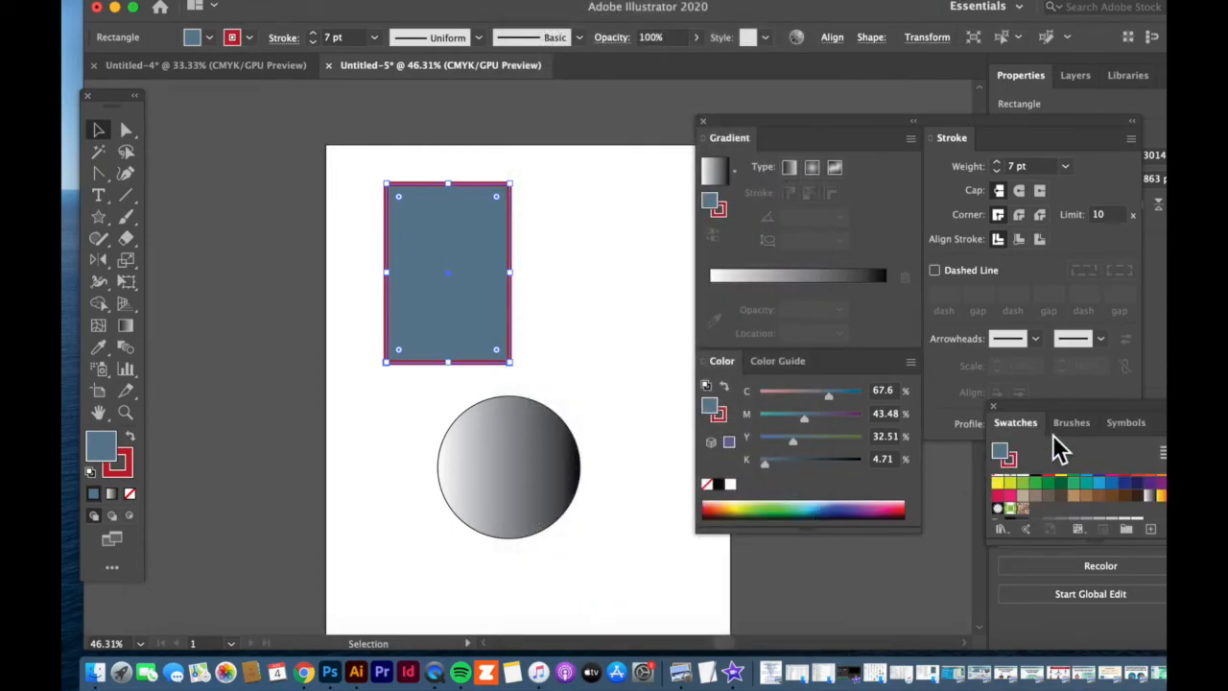
drag(1064, 408, 253, 172)
drag(101, 458, 232, 239)
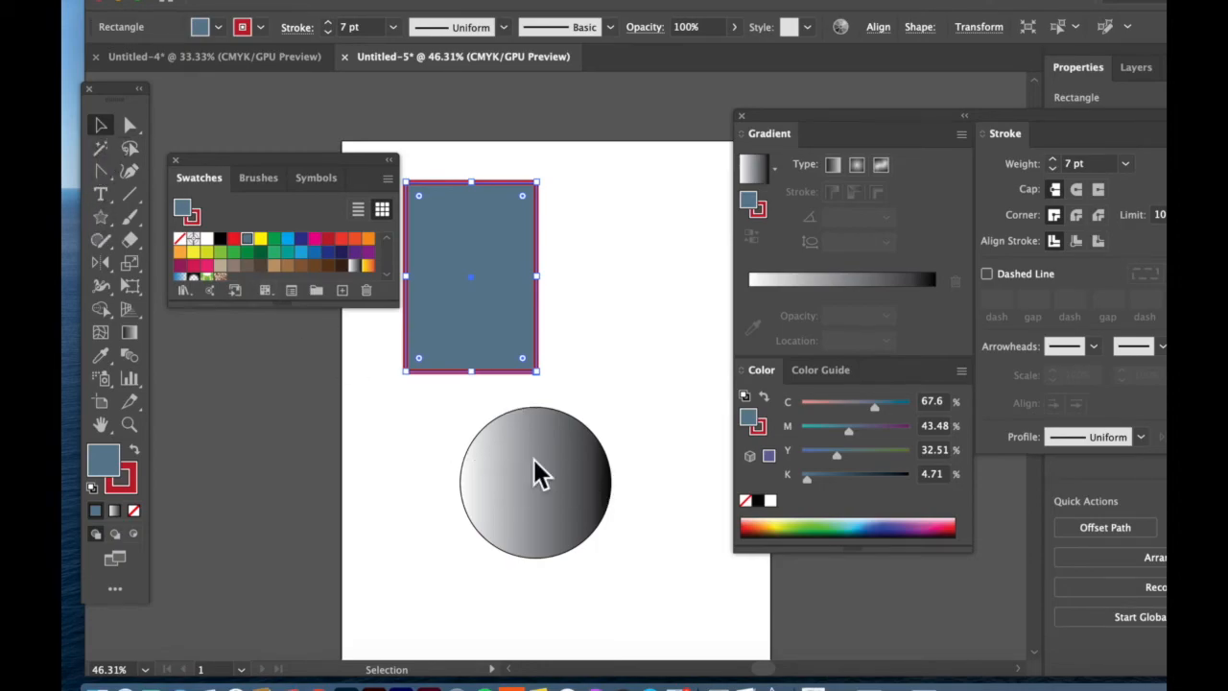
Draw a five-pointed star between the rectangle and the circle and fill it with the saved slate blue swatch.
click(540, 472)
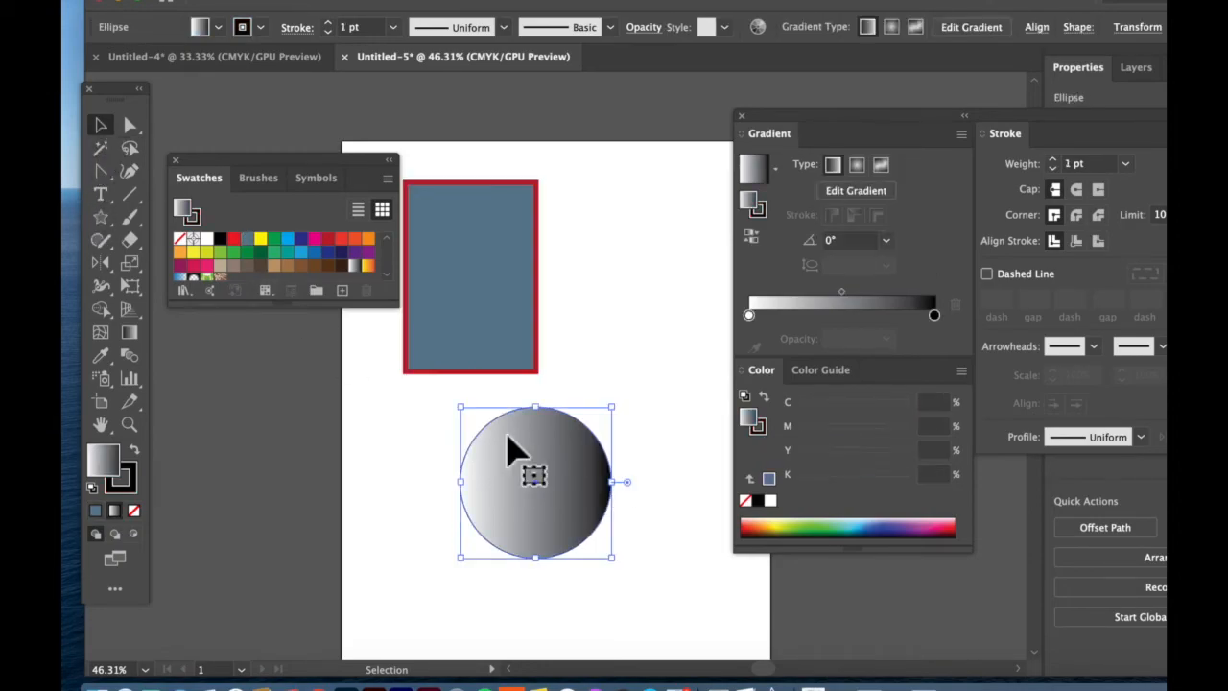
click(102, 216)
drag(620, 350, 660, 286)
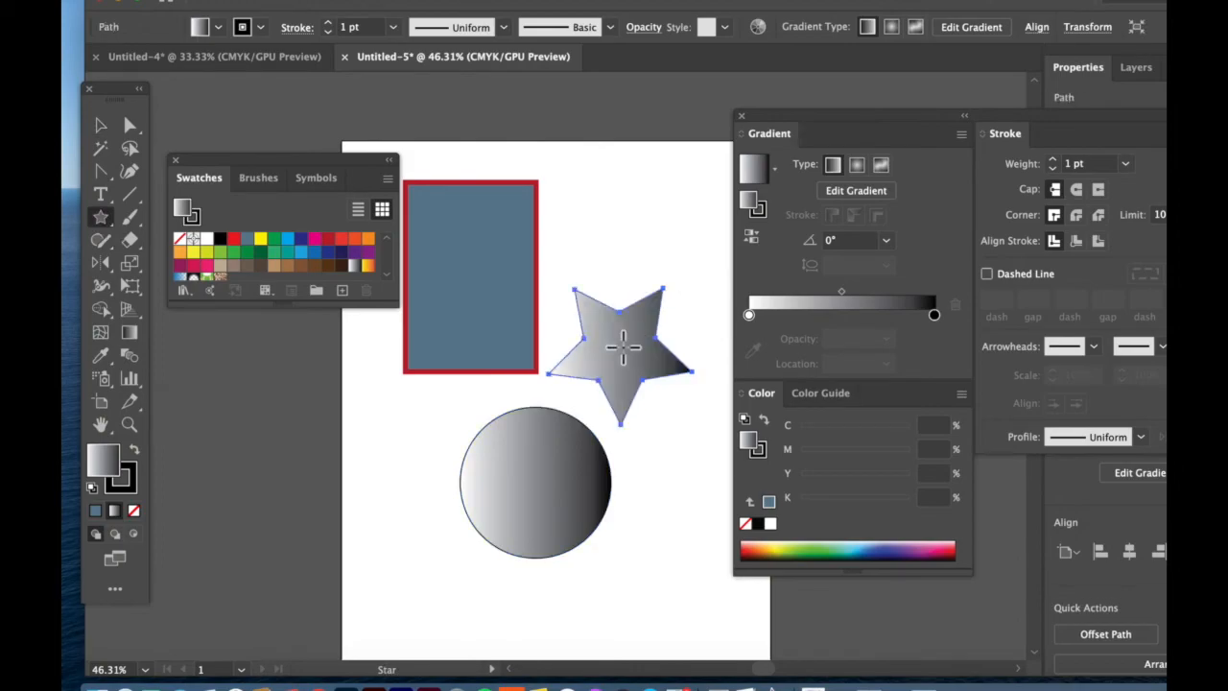
click(246, 238)
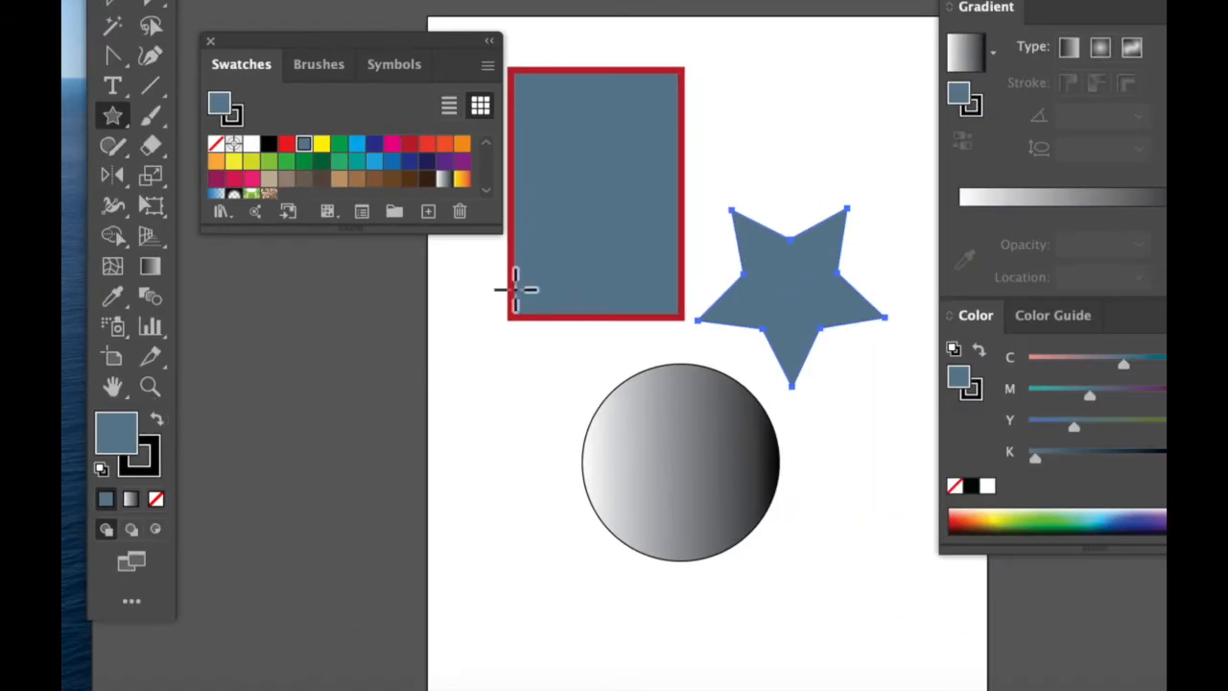
Select the rectangle and move it off the artboard, next to the toolbox's fill and stroke controls.
click(113, 36)
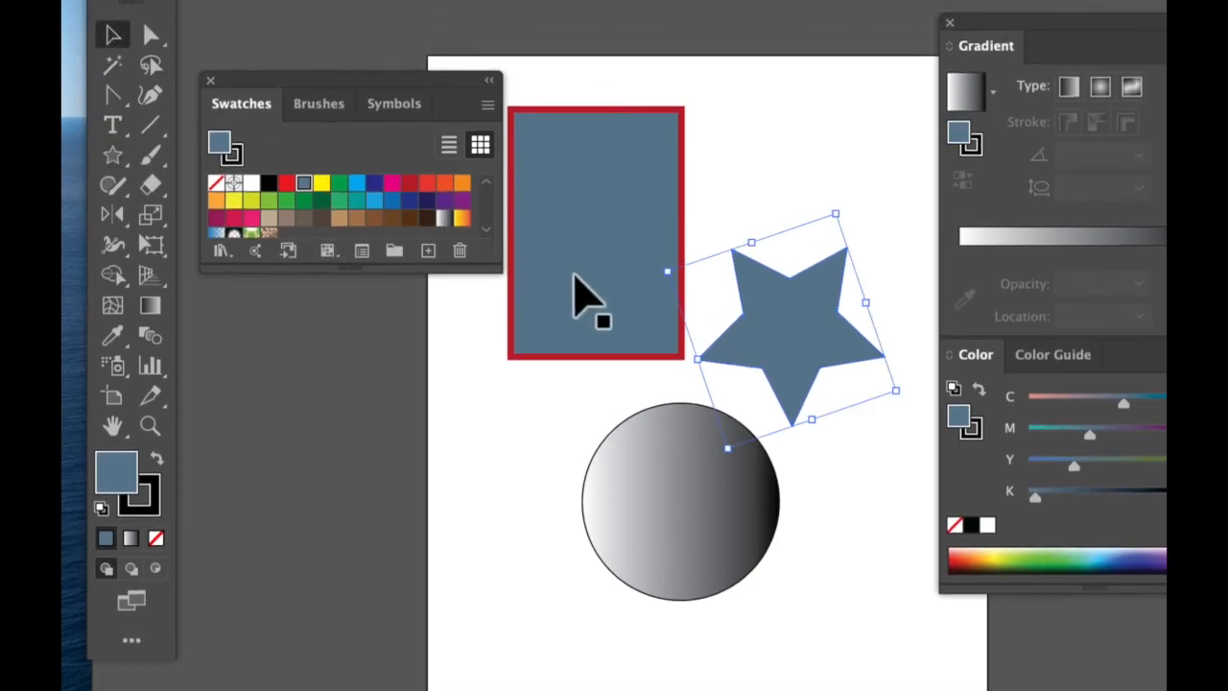
click(568, 270)
drag(568, 289, 242, 580)
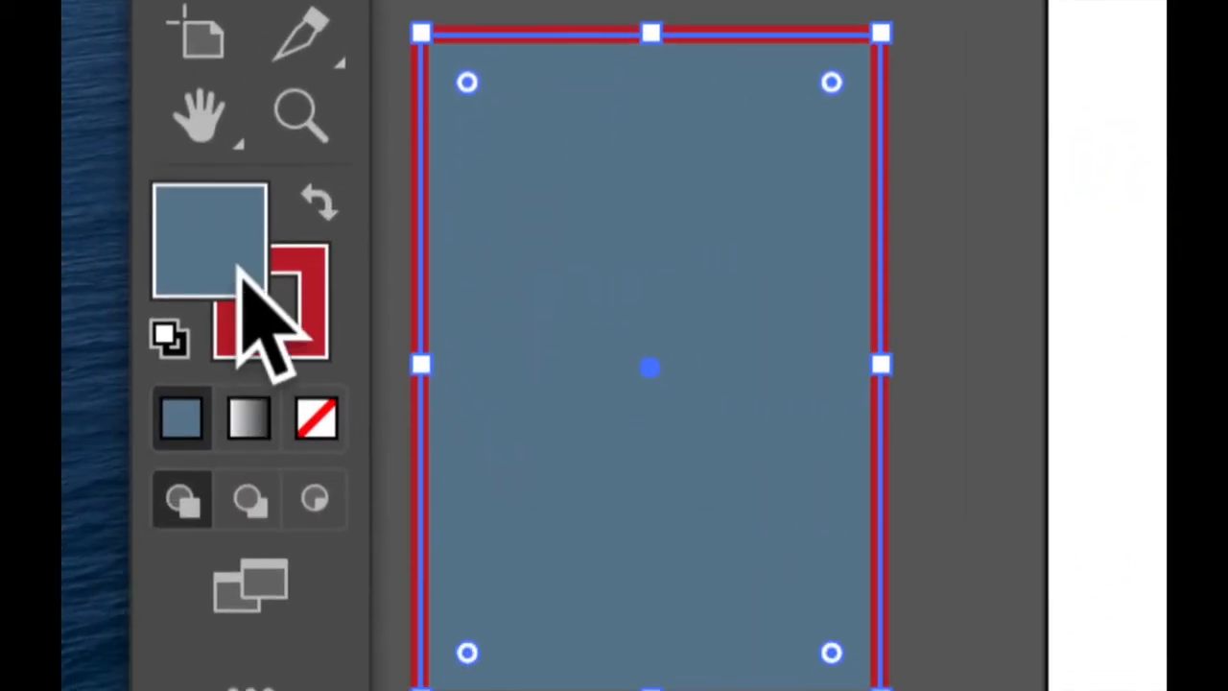
Try swapping the rectangle's fill and stroke colors and reset them to the default white fill and black stroke.
click(317, 197)
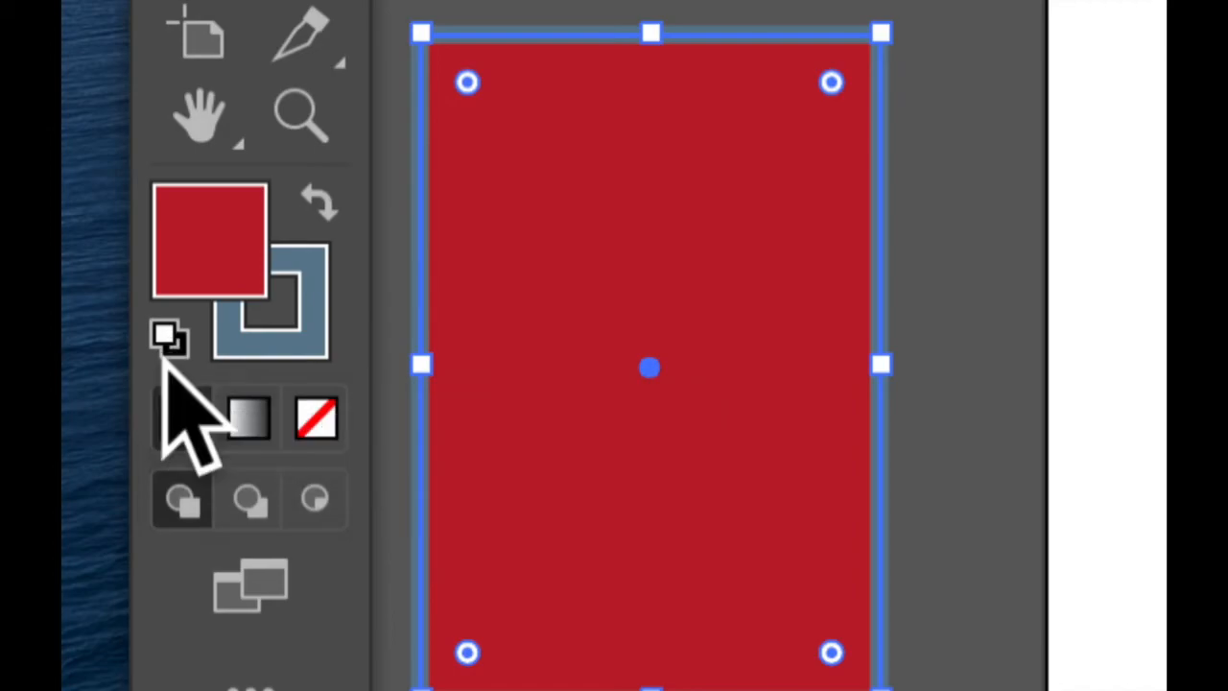
click(165, 334)
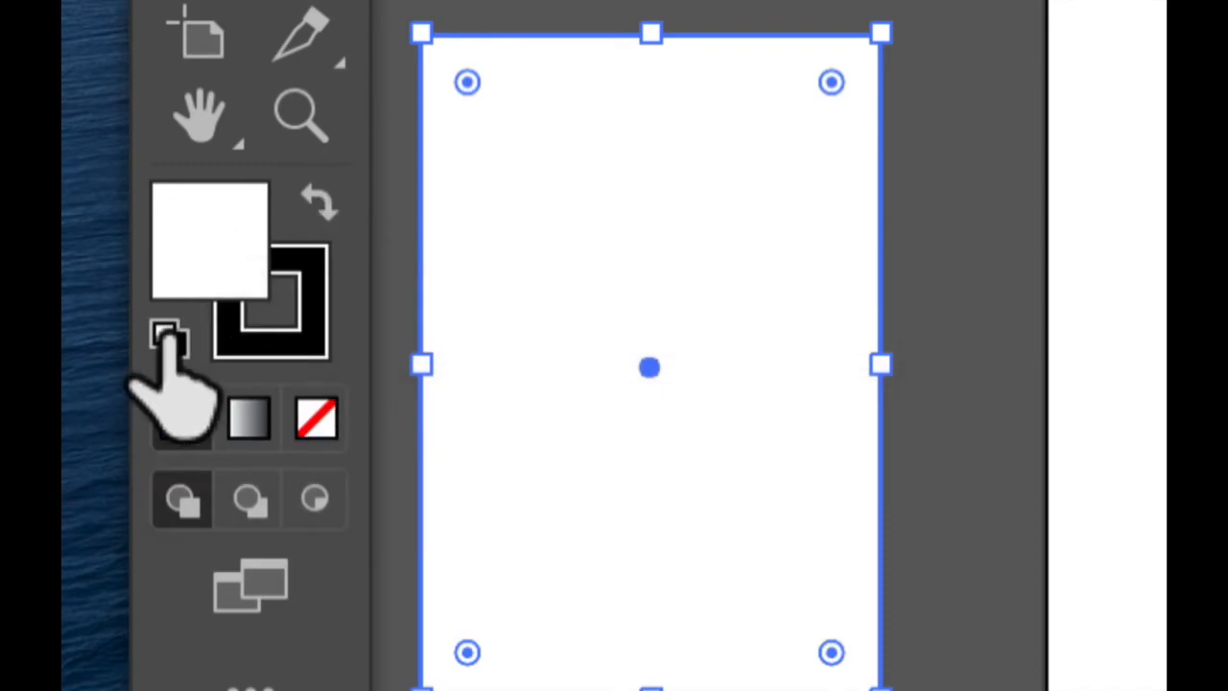
click(319, 201)
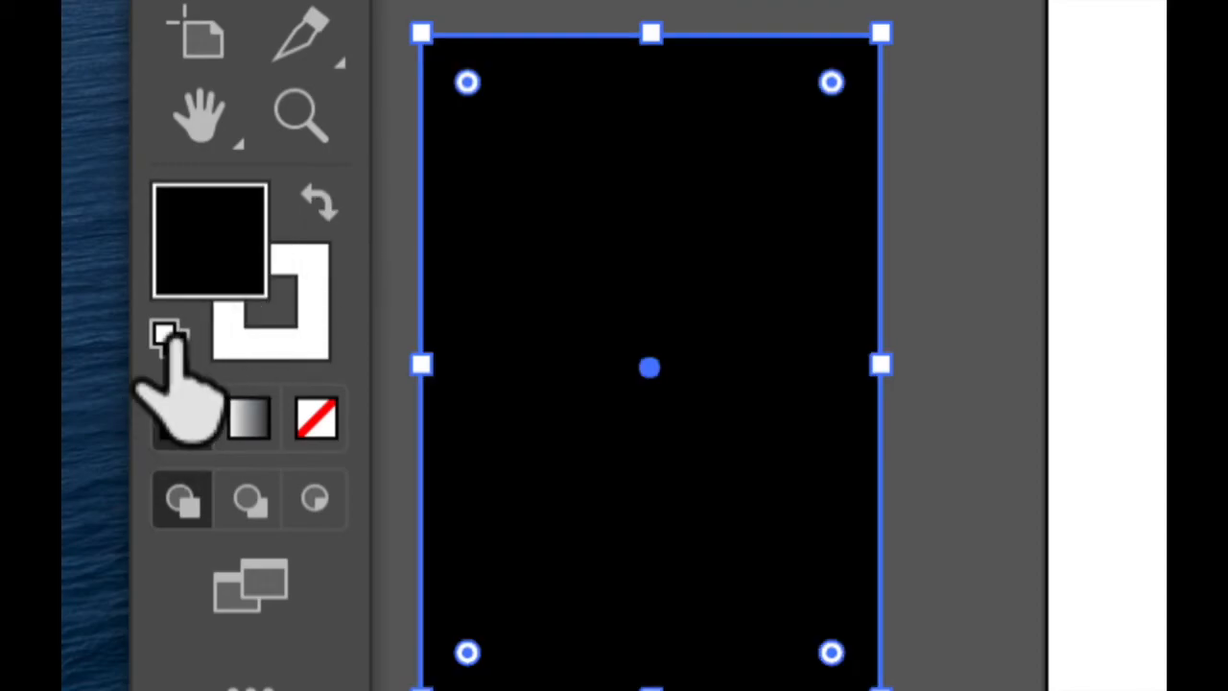
click(168, 335)
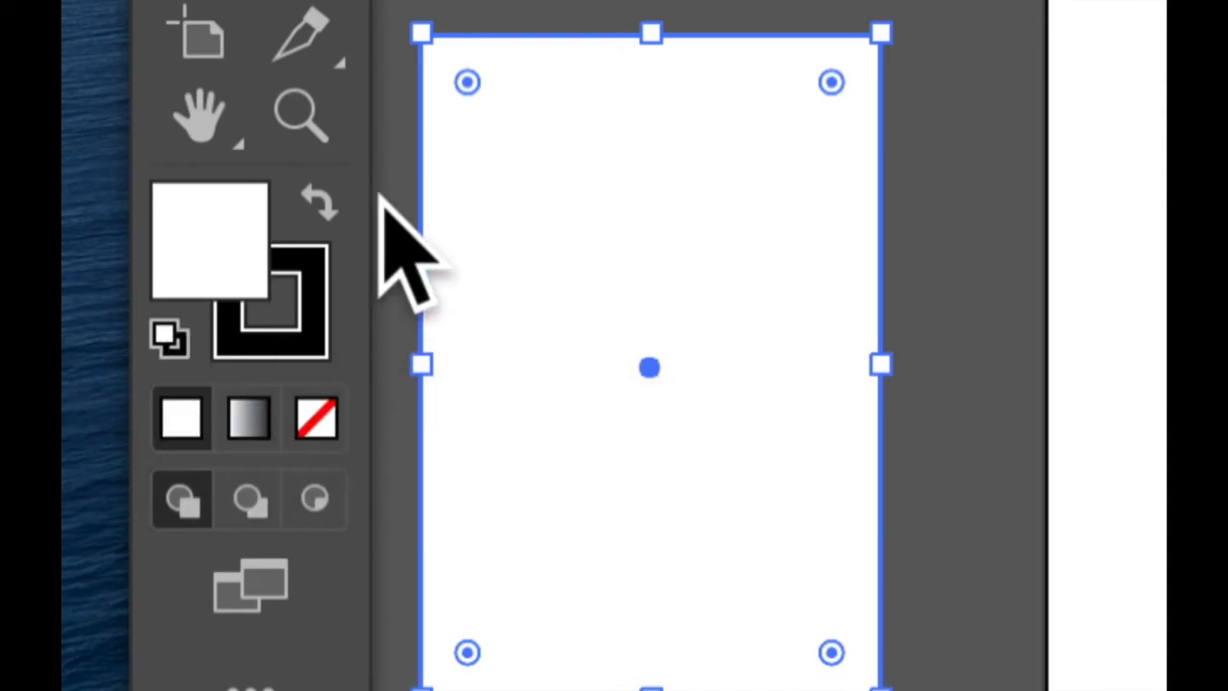
Make the stroke the active attribute, swap the rectangle to a black fill with a white stroke, and deselect it.
key(x)
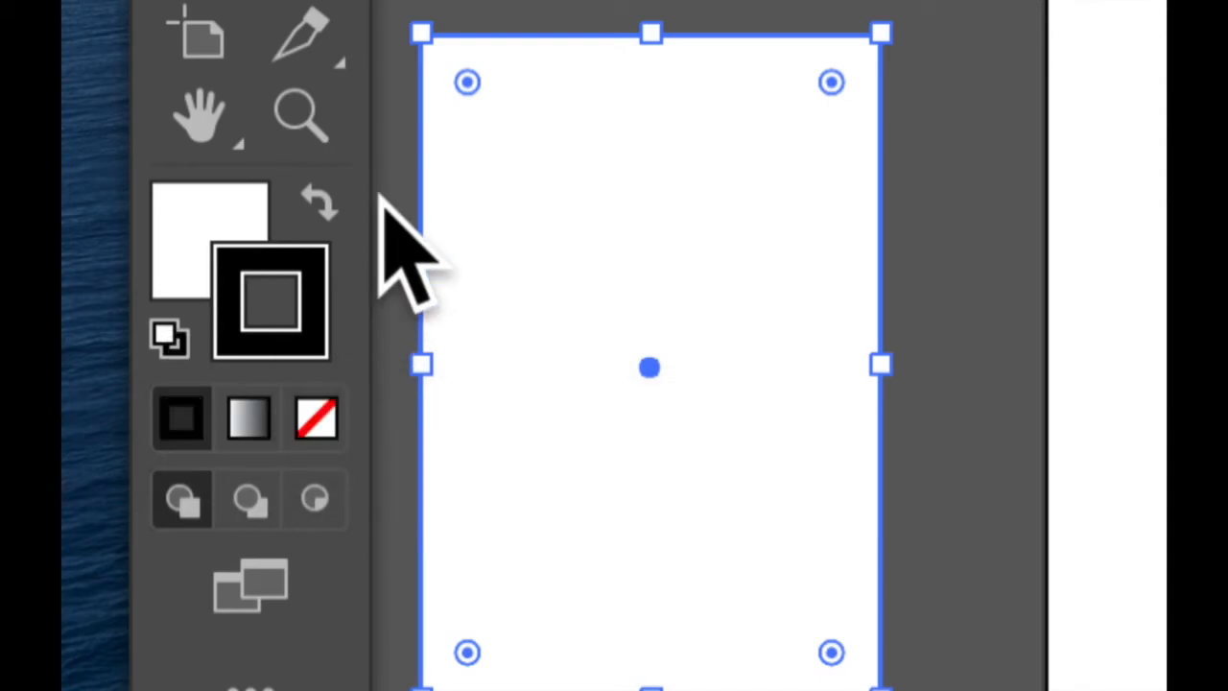
click(317, 206)
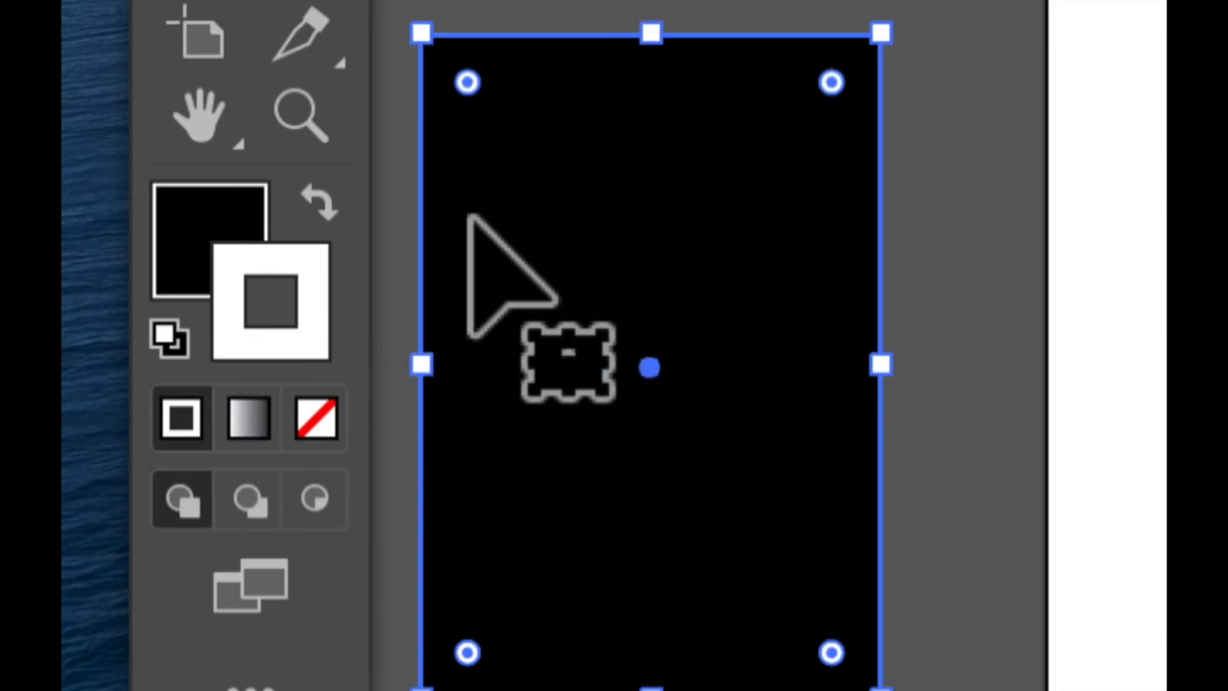
click(387, 278)
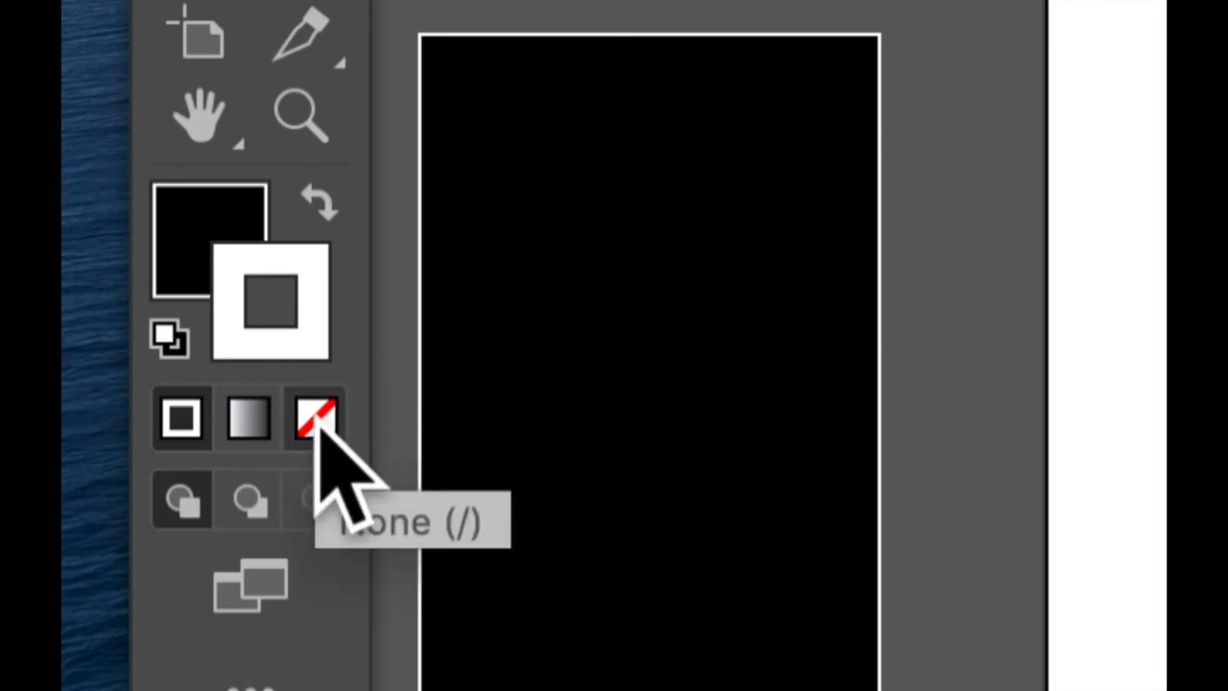
Remove the rectangle's stroke, swap its fill and stroke, and remove the stroke again so it has neither.
click(493, 309)
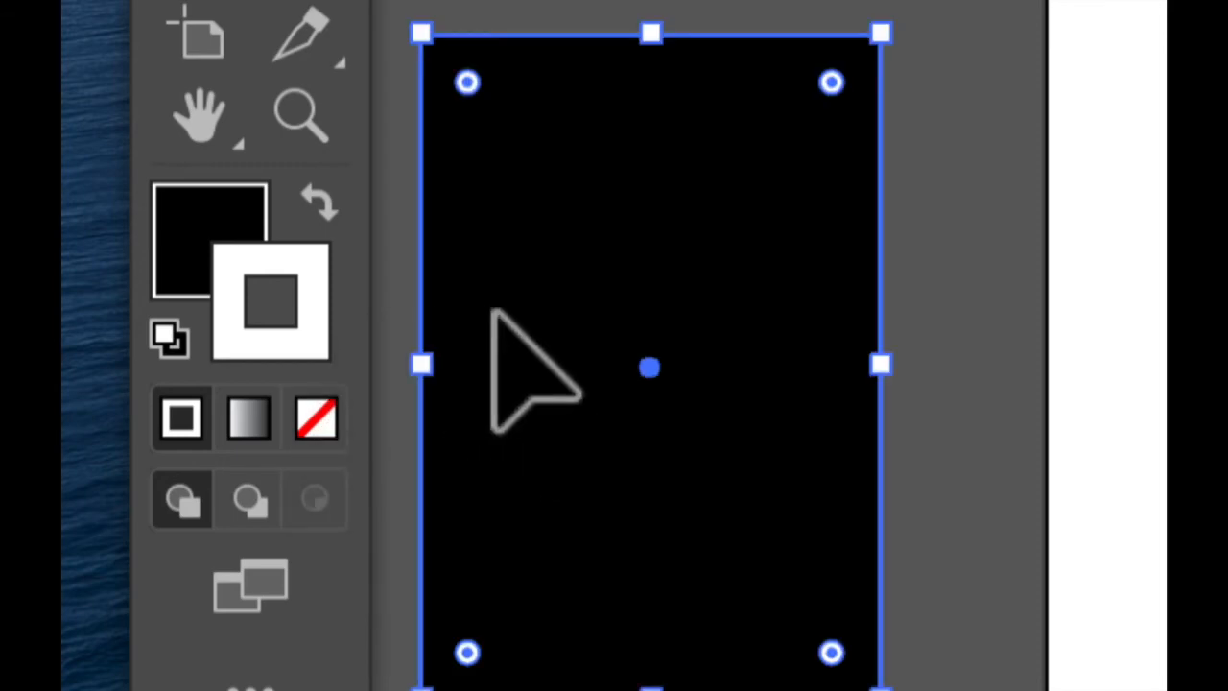
click(317, 428)
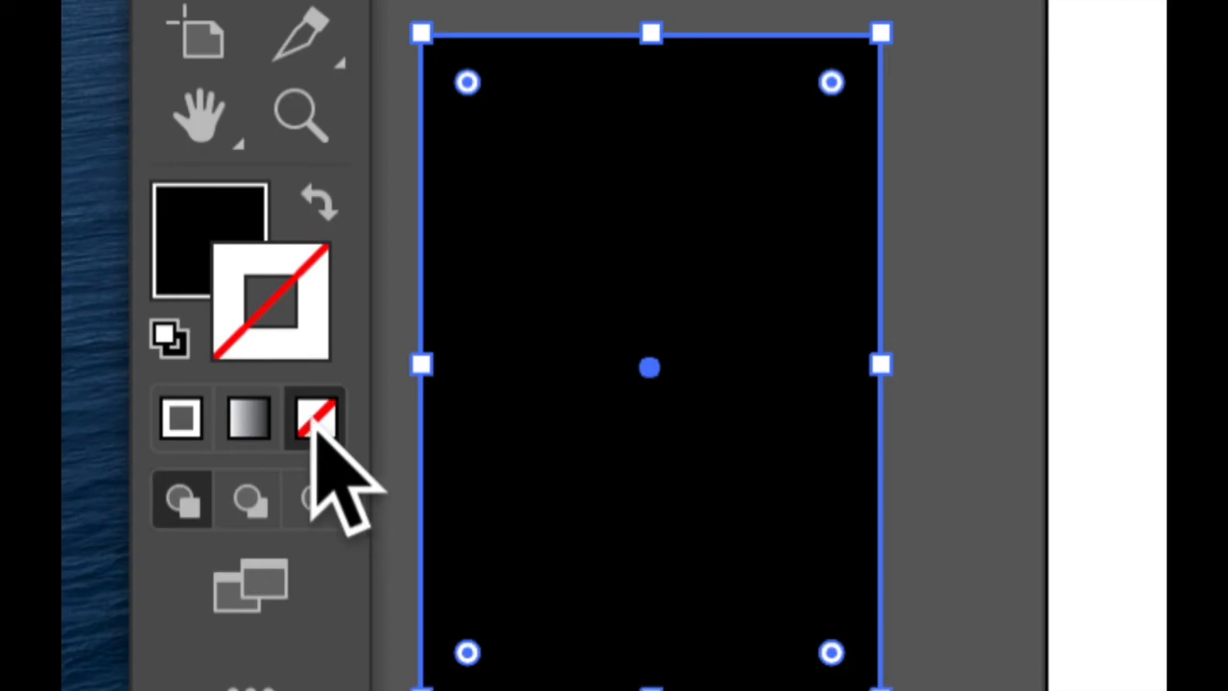
click(318, 203)
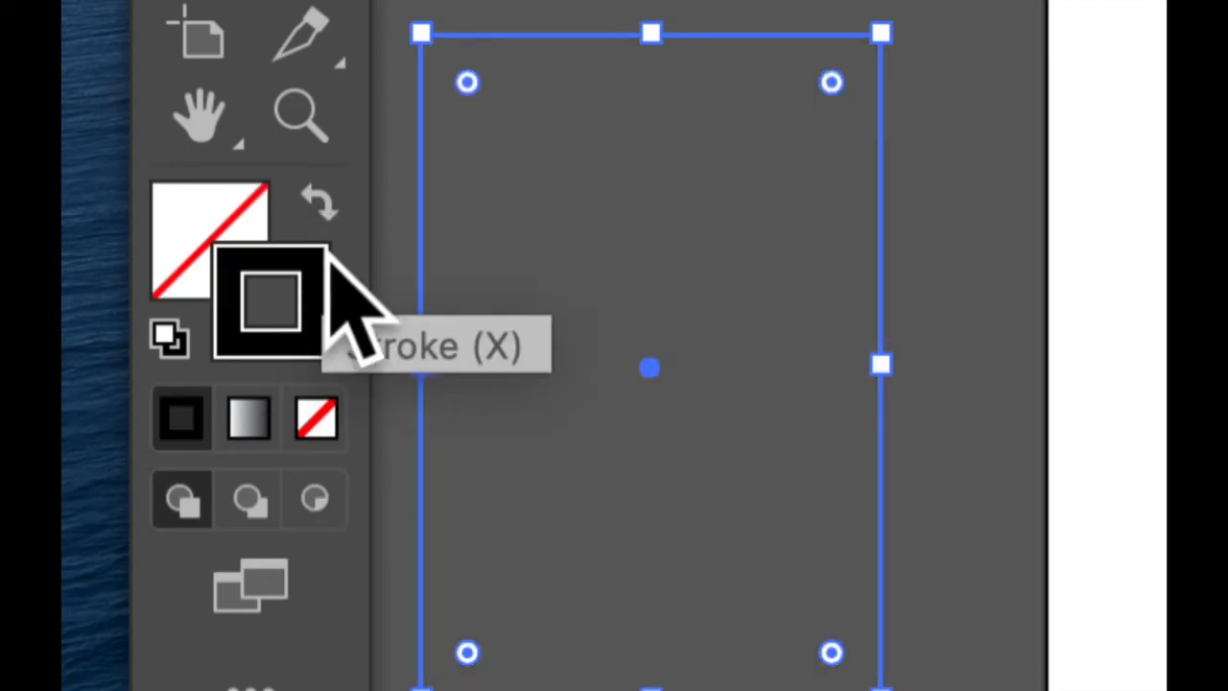
click(322, 410)
Move the invisible rectangle back onto the artboard beside the circle, then reselect it by its outline and deselect it.
mouse_move(422, 331)
mouse_down()
mouse_move(841, 297)
mouse_move(1129, 342)
mouse_move(1120, 345)
mouse_up()
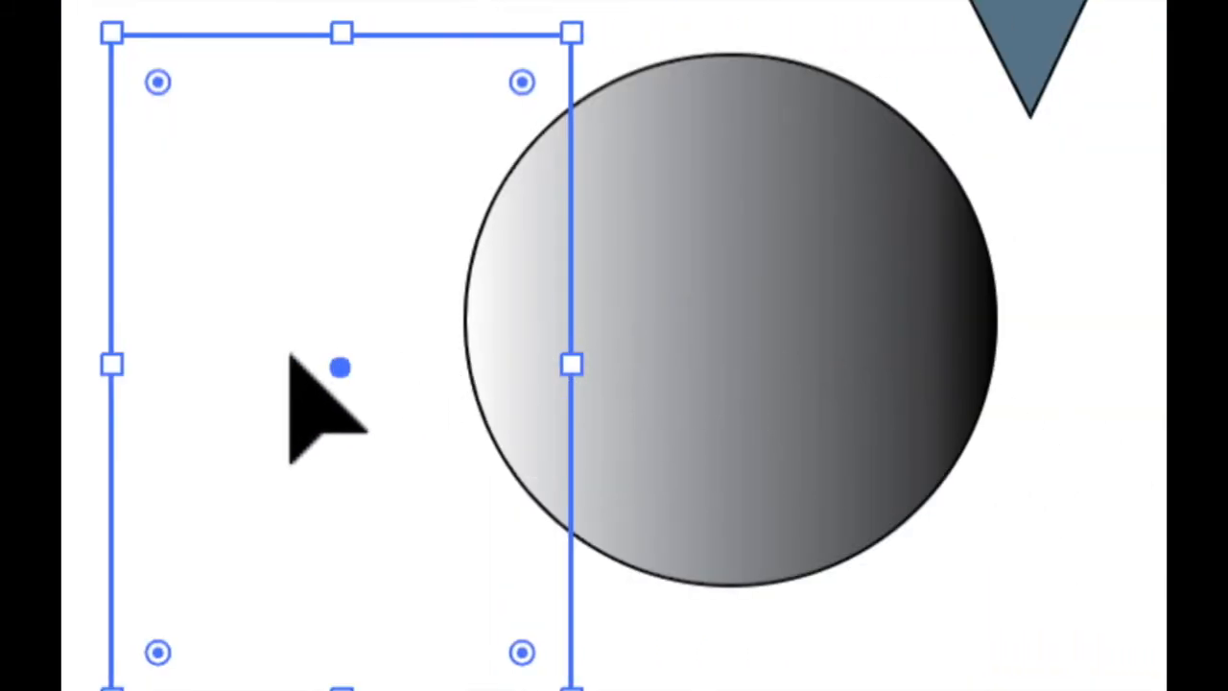
click(75, 412)
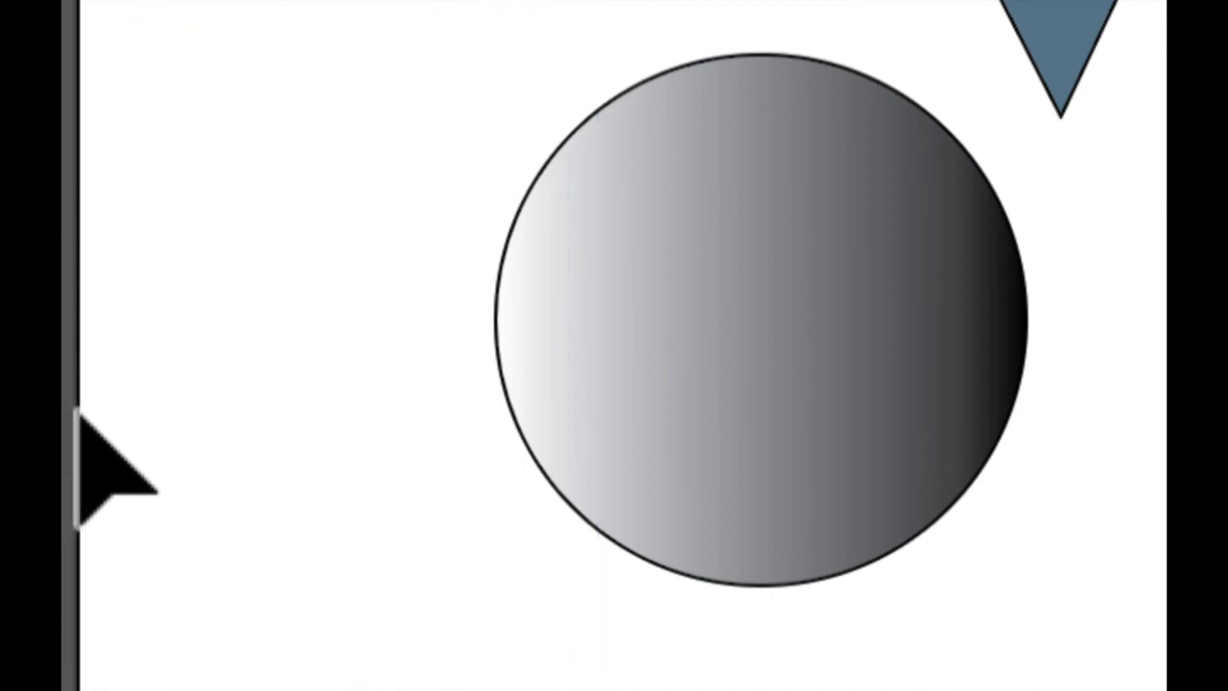
click(145, 260)
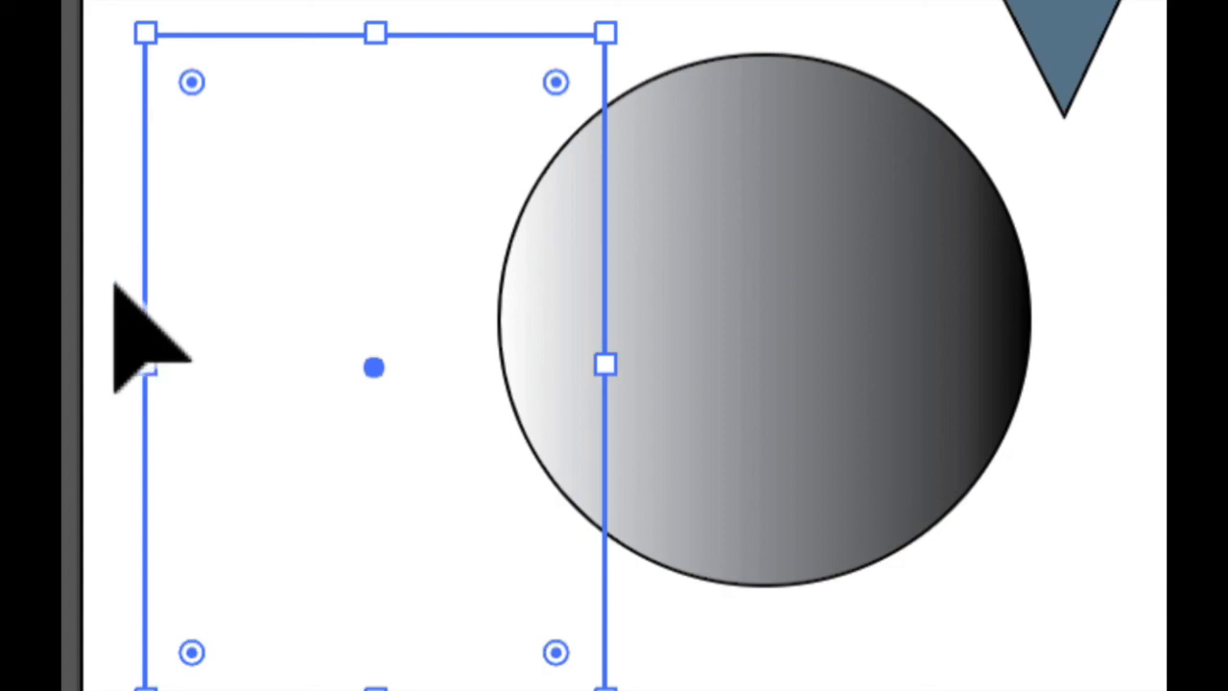
click(122, 272)
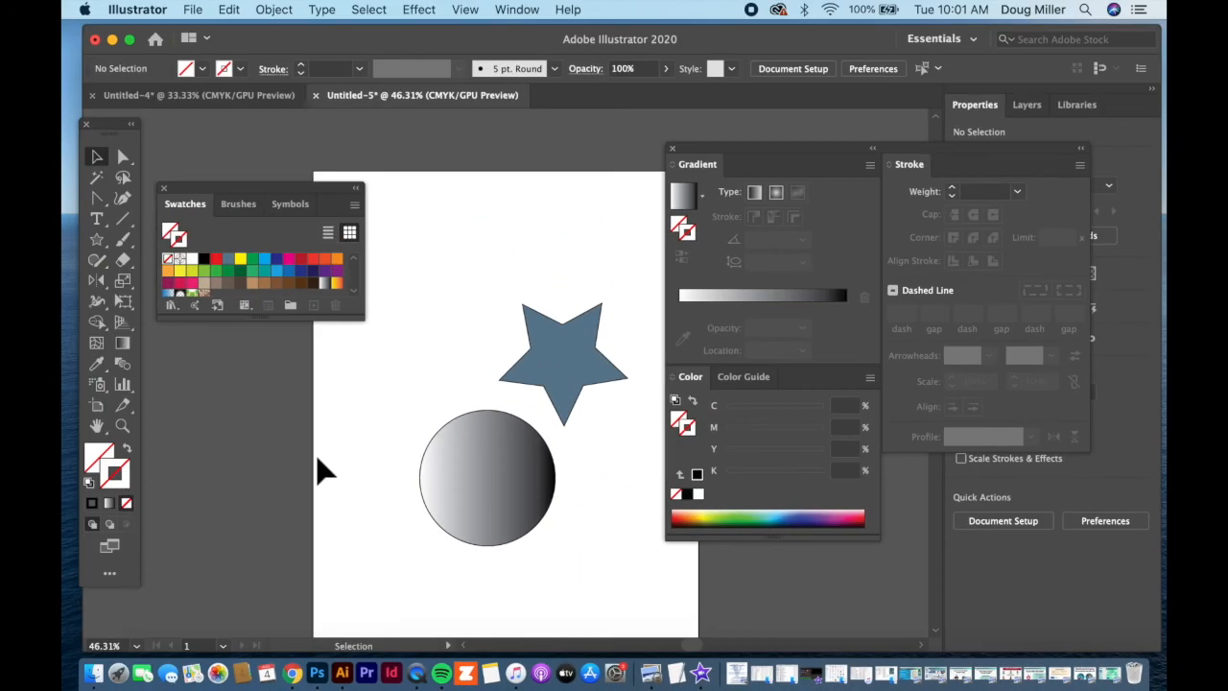
Draw a scatter of short diagonal lines with no fill or stroke around the area above the rectangle and circle.
click(123, 219)
drag(297, 401, 354, 456)
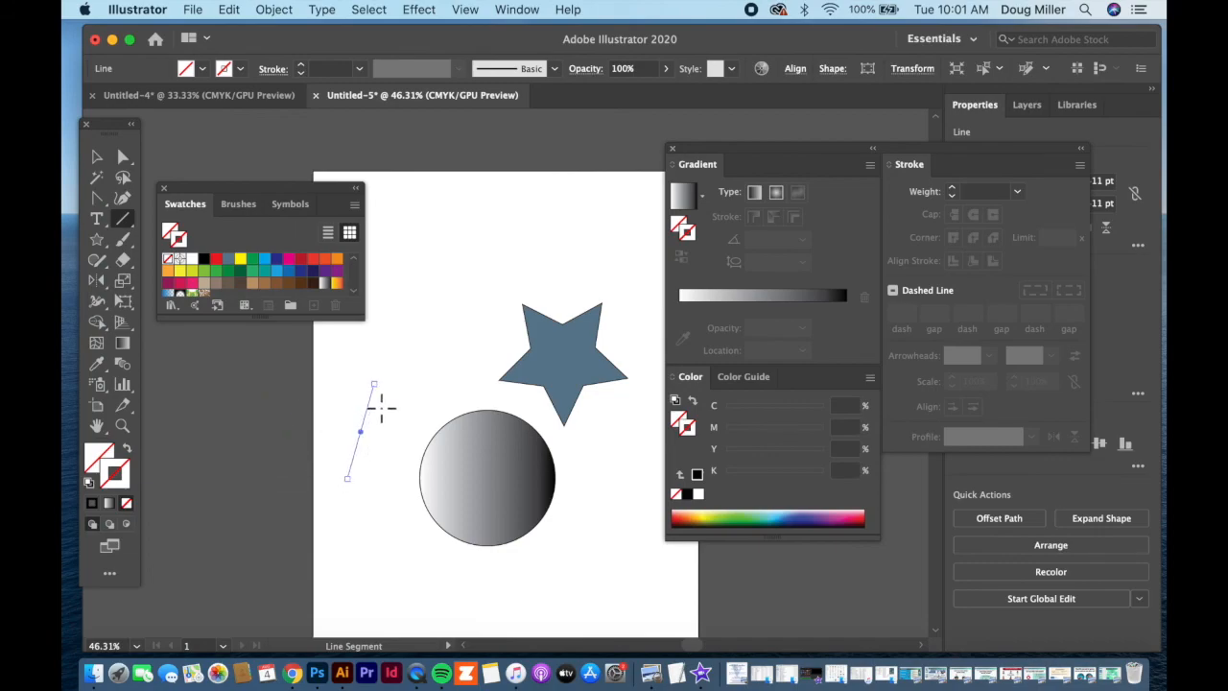
mouse_move(471, 297)
mouse_down()
mouse_move(518, 344)
mouse_move(430, 380)
mouse_move(422, 372)
mouse_up()
drag(406, 311, 337, 380)
drag(364, 319, 395, 426)
drag(403, 382, 430, 410)
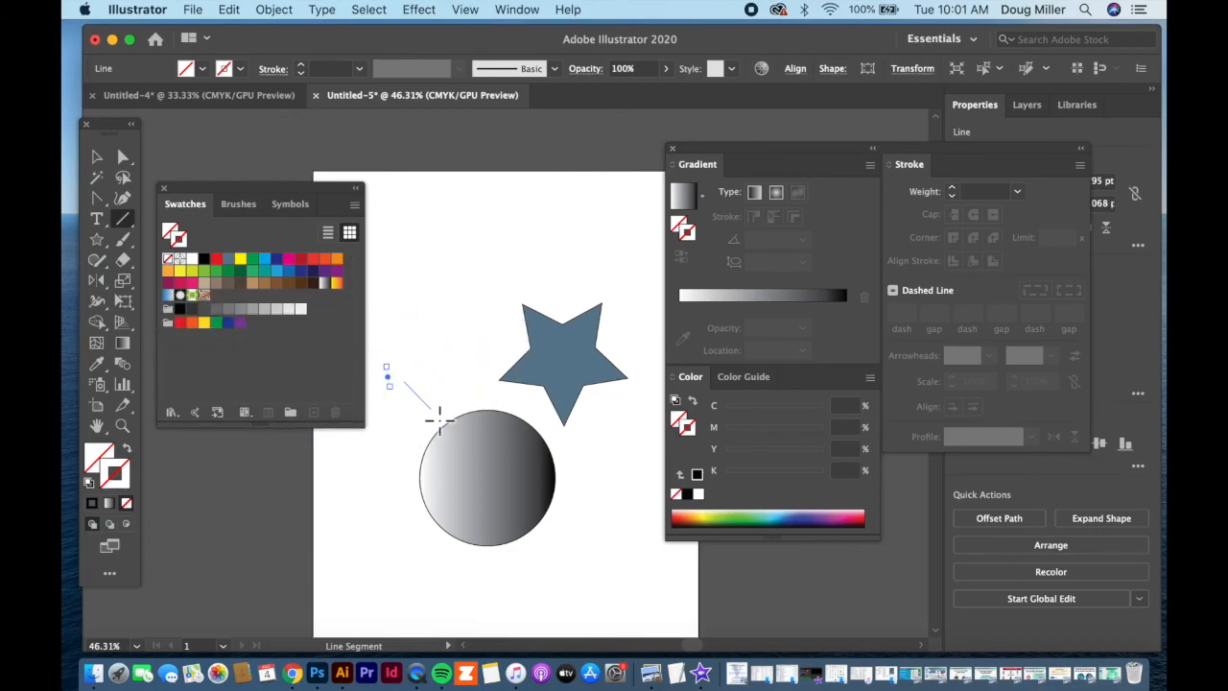
Move the Swatches panel clear of the artwork and reset all the shapes and lines to the default white fill and black stroke.
click(97, 157)
drag(241, 196, 208, 479)
drag(226, 254, 618, 594)
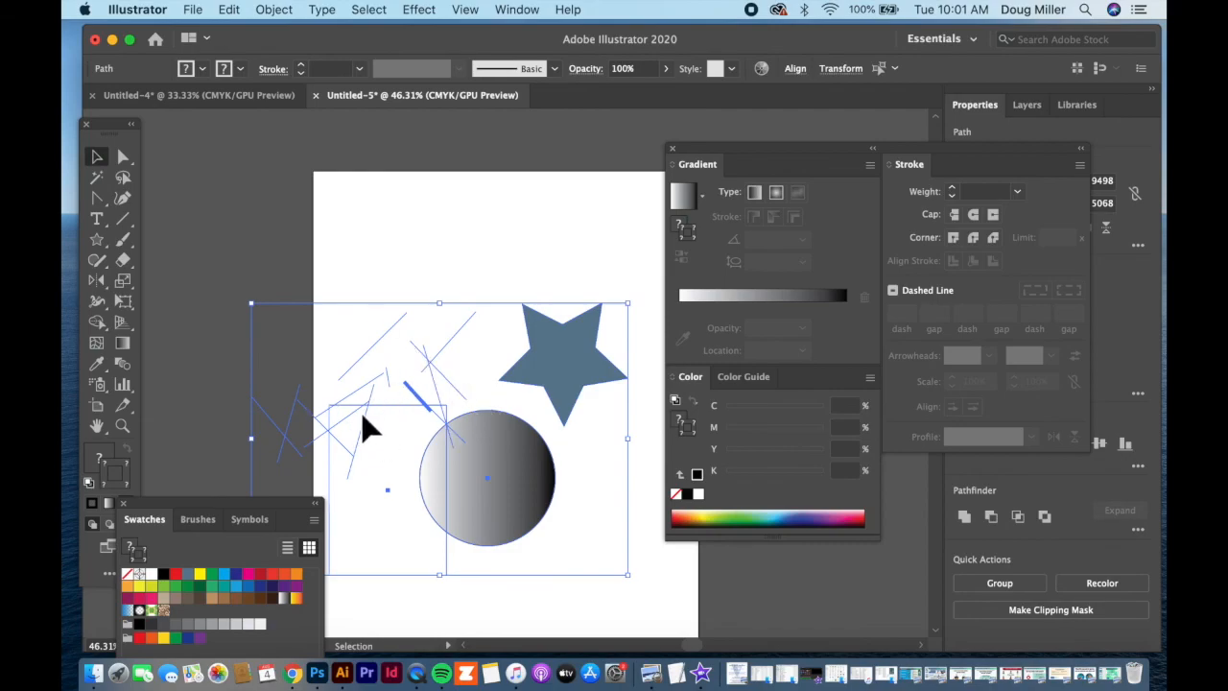
click(400, 279)
drag(247, 230, 641, 598)
click(99, 490)
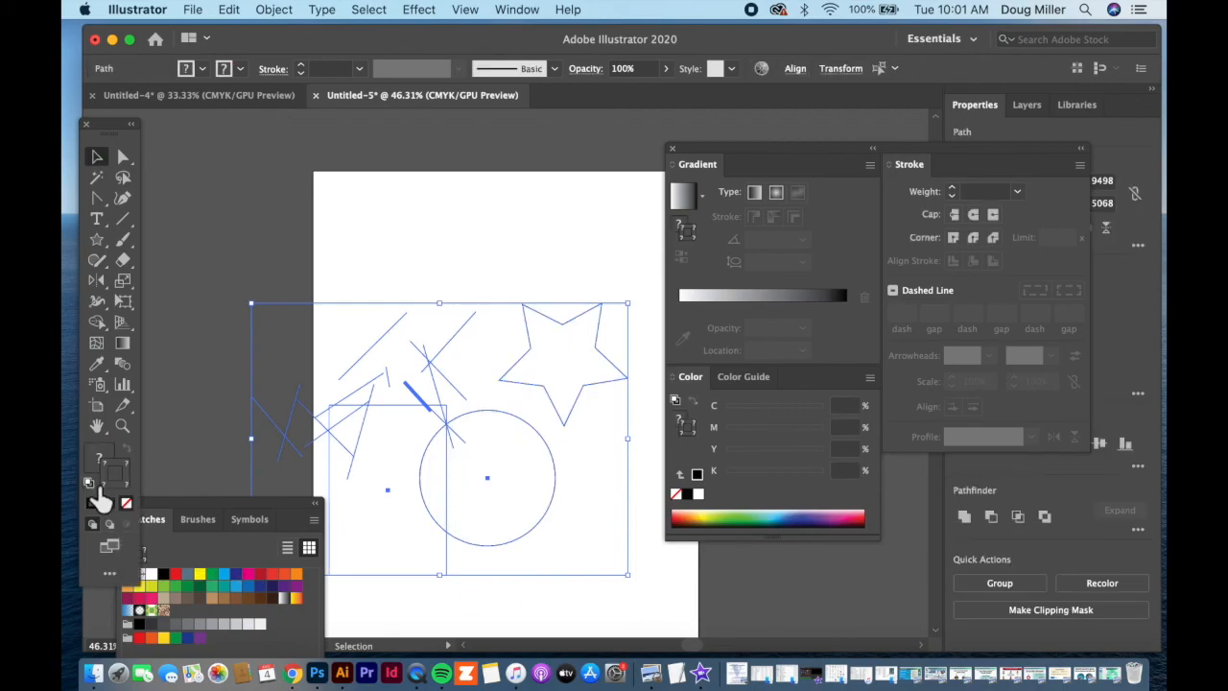
click(484, 278)
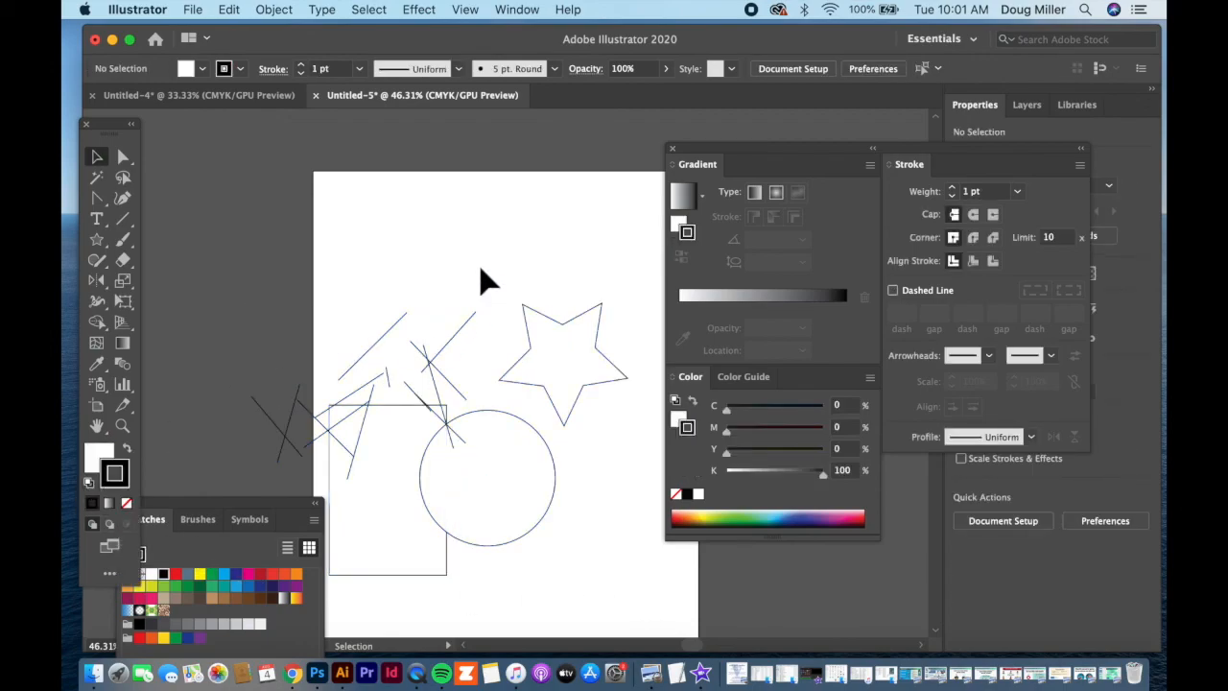
Give the circle a magenta swatch stroke, swap it to a magenta fill with a white stroke, and deselect it.
click(517, 446)
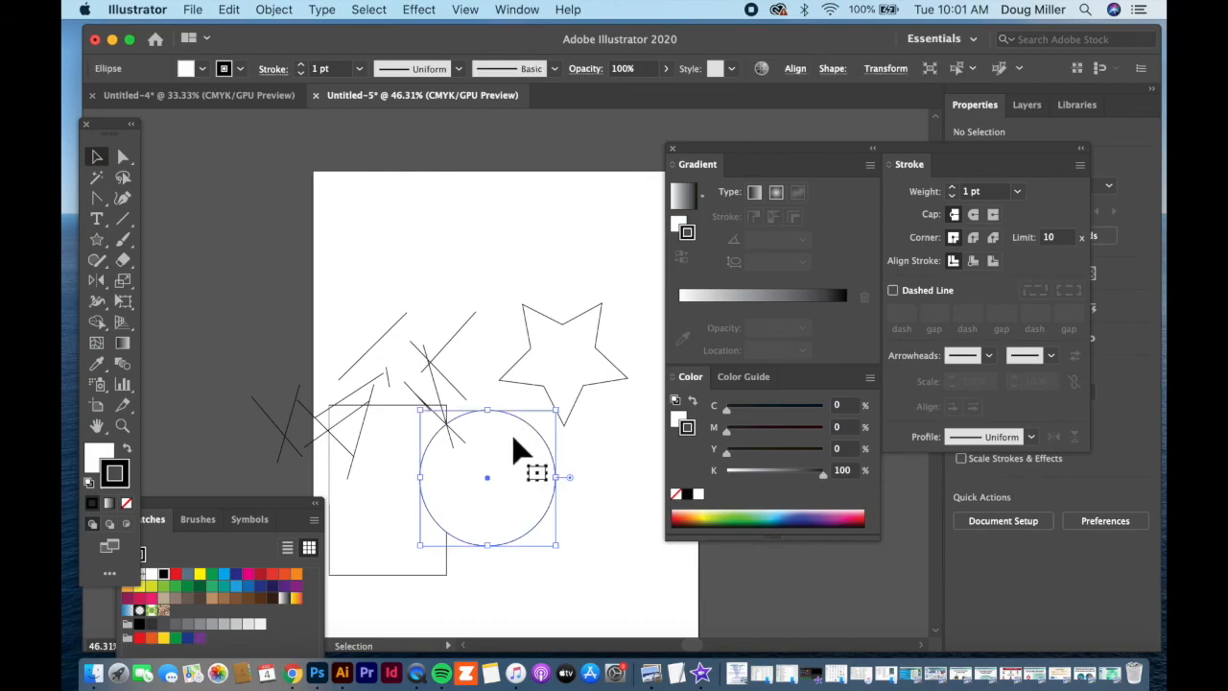
click(247, 573)
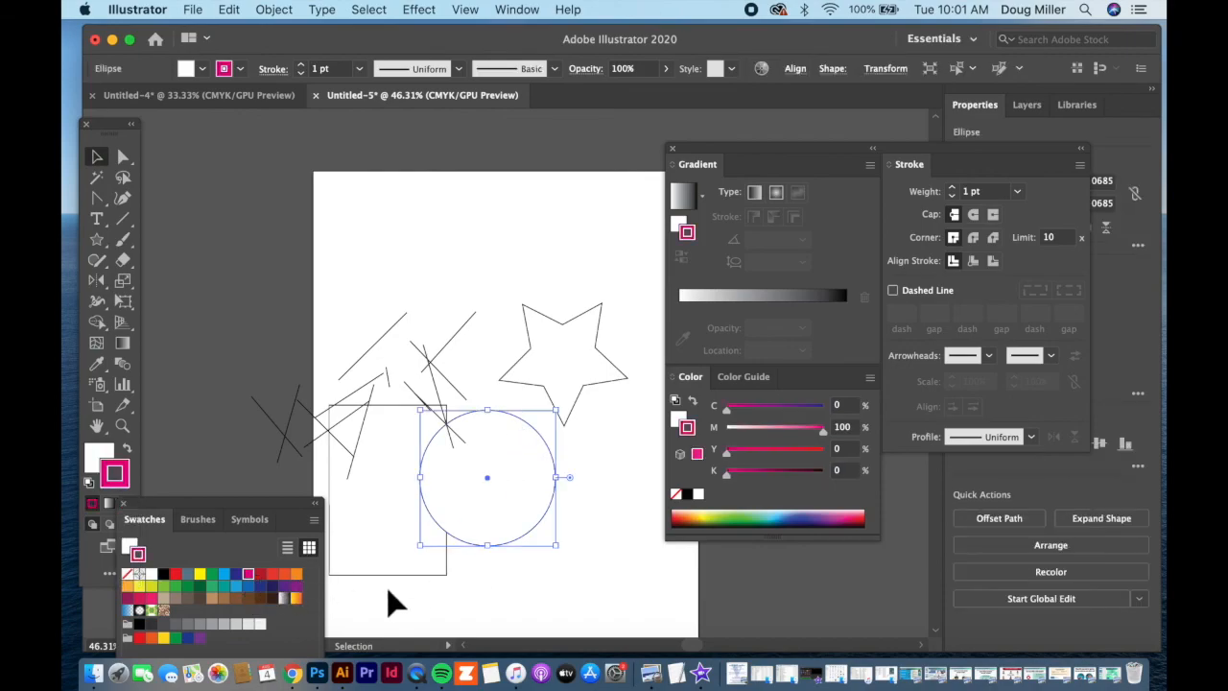
click(128, 450)
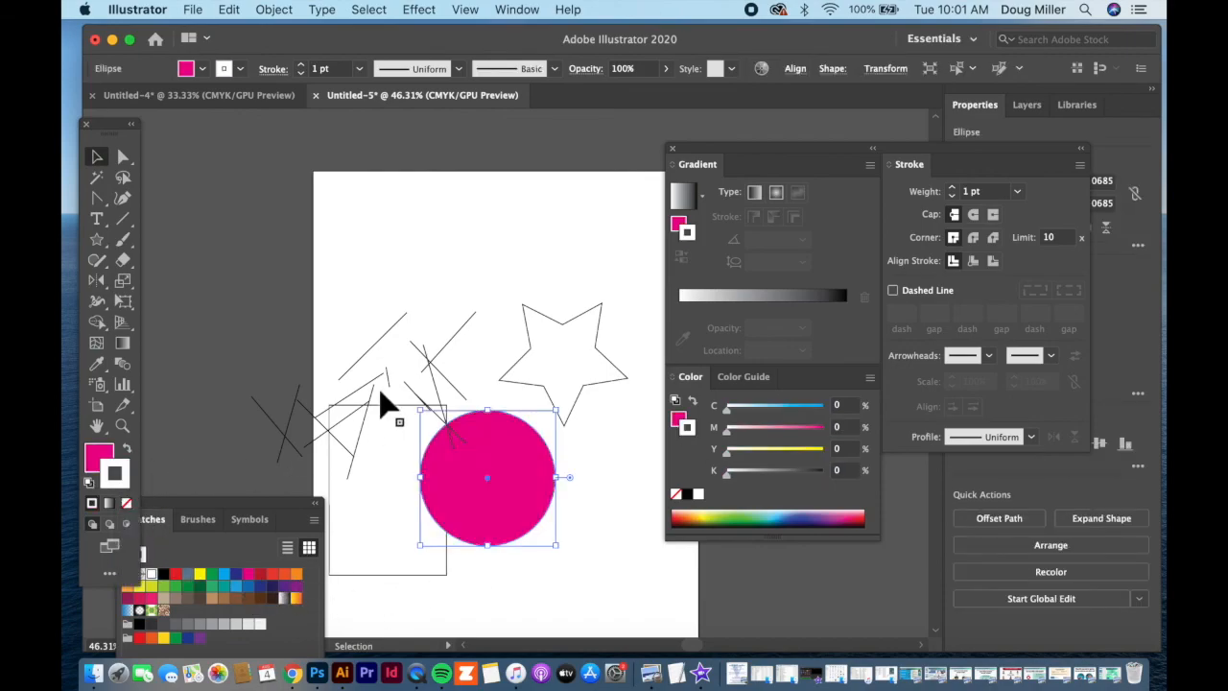
click(406, 271)
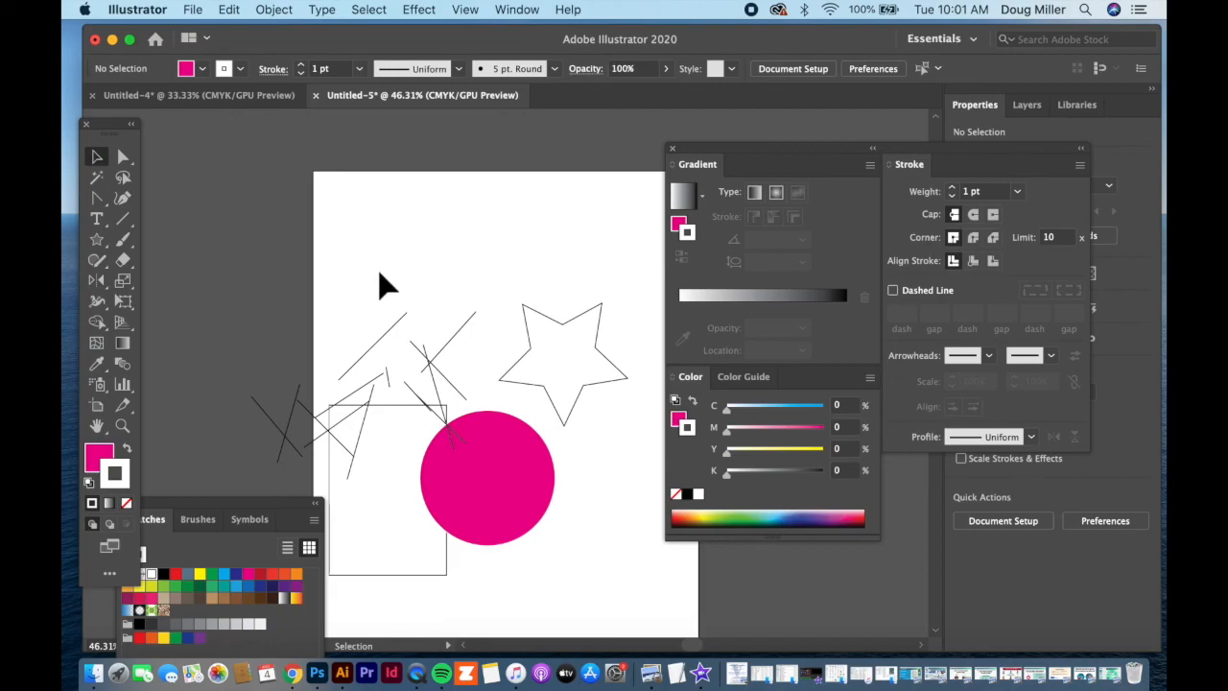